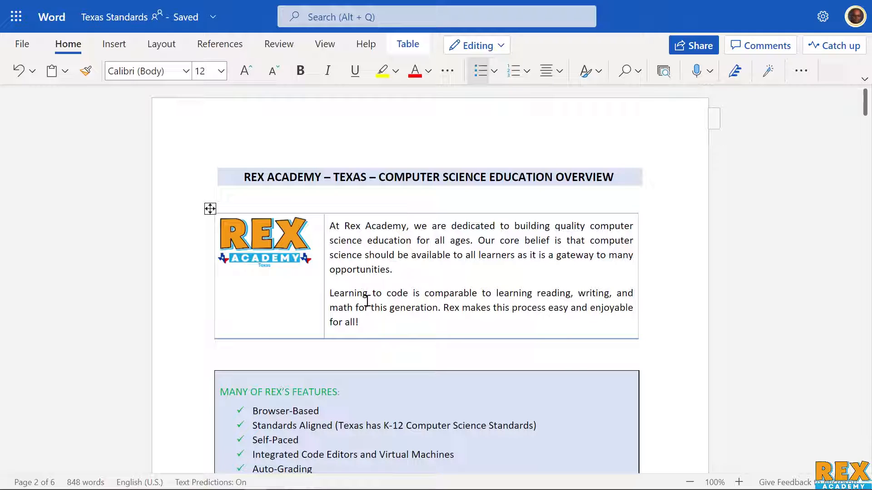
scroll(367, 300, "down", 3)
scroll(367, 300, "up", 3)
scroll(367, 300, "down", 1)
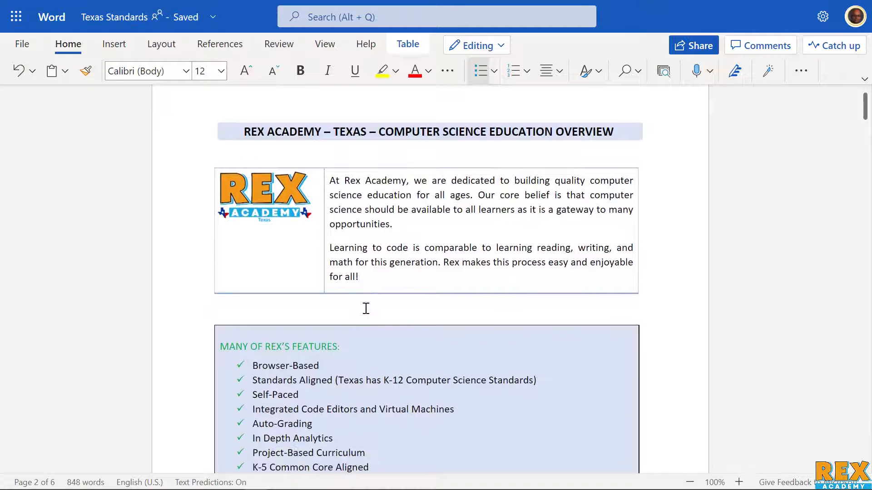
Highlight Computer Science 1, Computer Science 2 and the 'Computer Science 2 OR AP Computer Science' line while explaining the requirement.
left_click(227, 314)
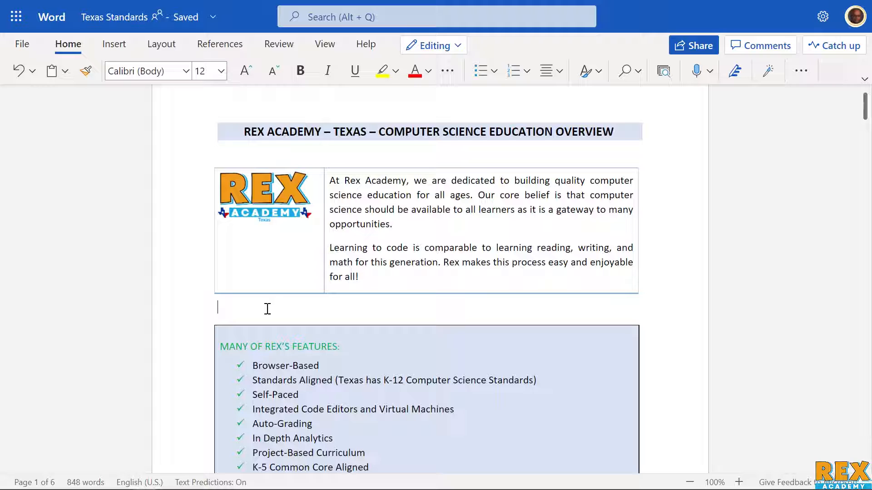
mouse_move(416, 278)
scroll(395, 236, "down", 2)
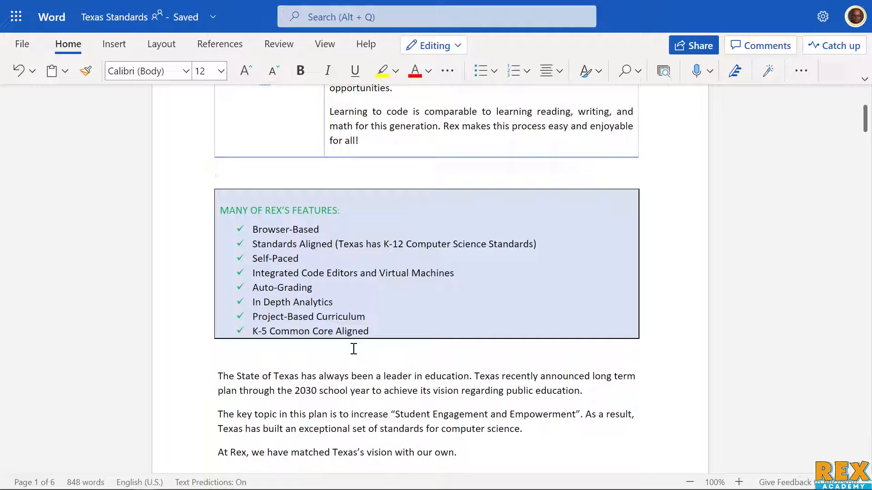
scroll(328, 287, "down", 1)
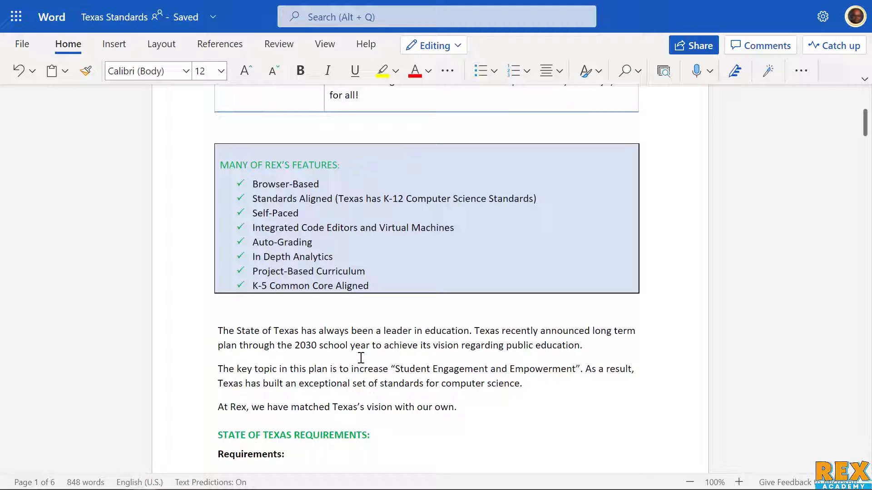
scroll(361, 358, "down", 3)
scroll(360, 358, "down", 2)
scroll(360, 358, "down", 3)
scroll(358, 359, "down", 1)
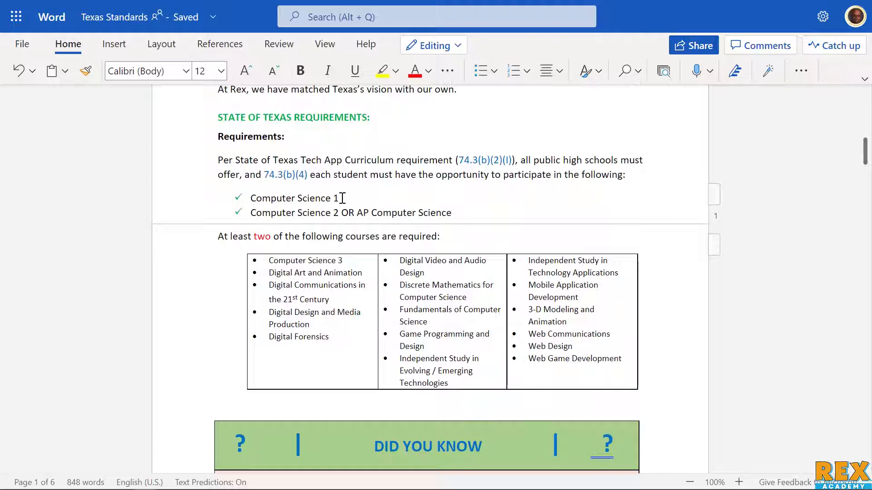
left_click_drag(339, 199, 250, 198)
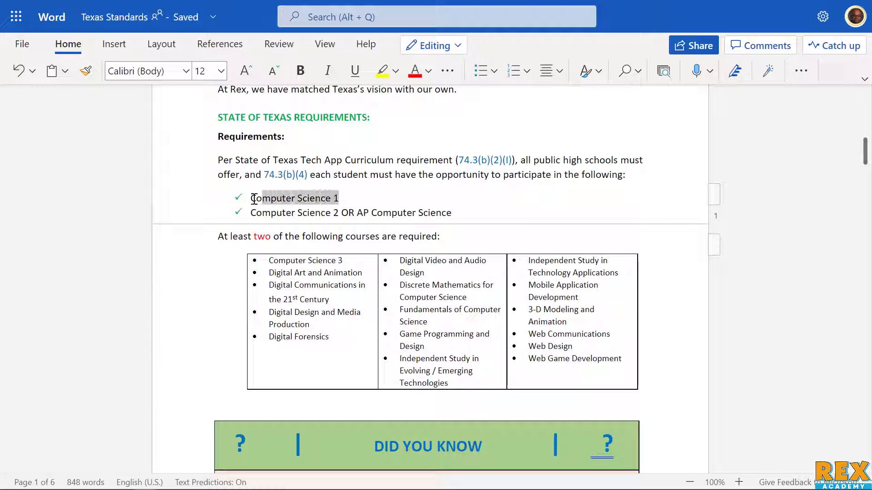
left_click(338, 212)
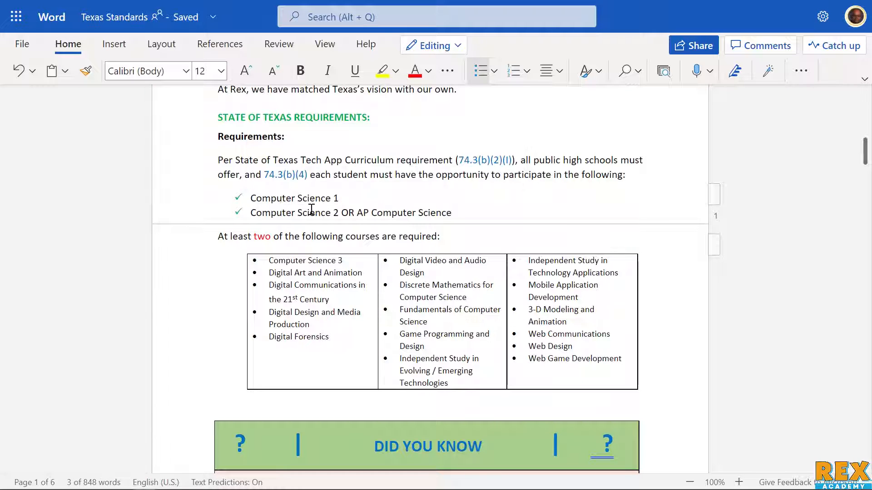
left_click_drag(339, 212, 251, 213)
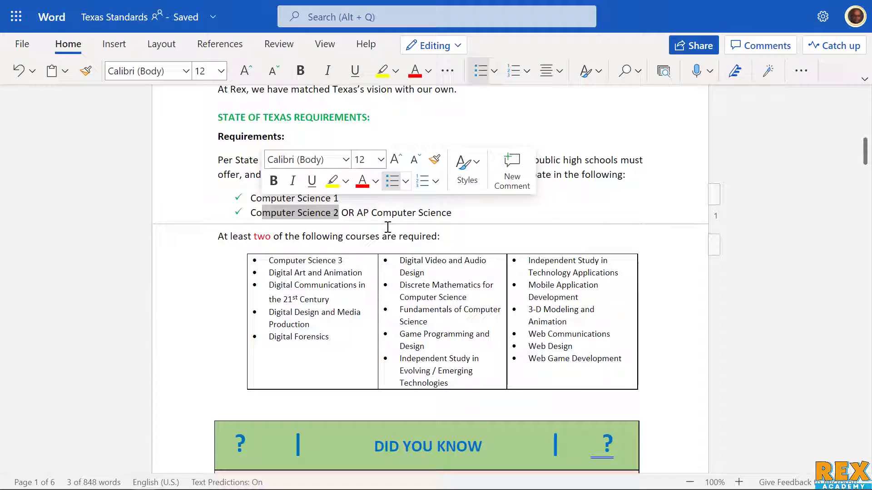
left_click(342, 213)
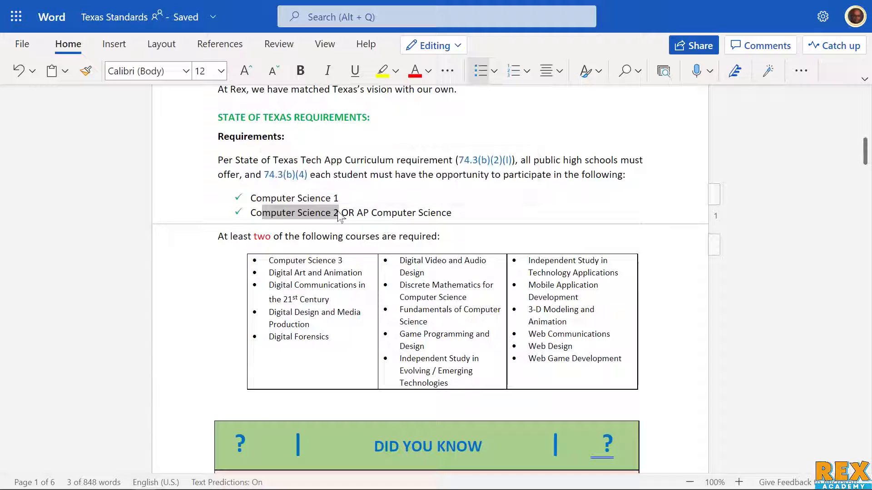
left_click_drag(339, 198, 250, 199)
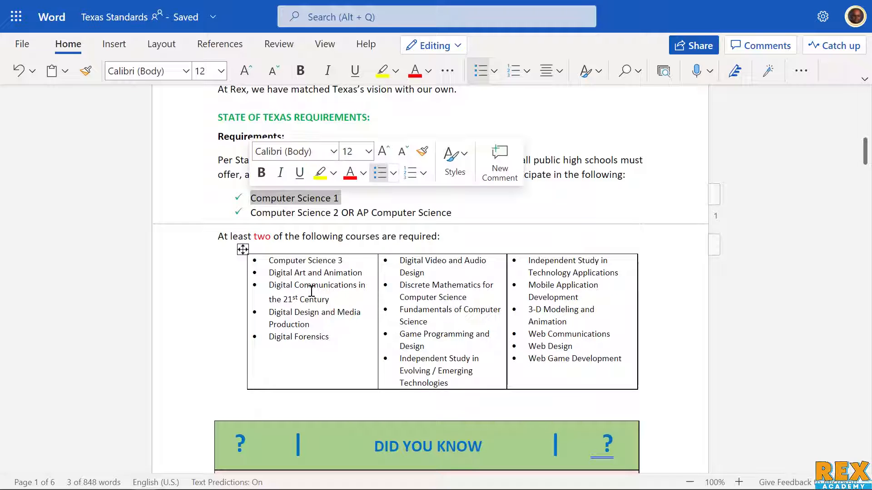
left_click(343, 199)
mouse_move(380, 275)
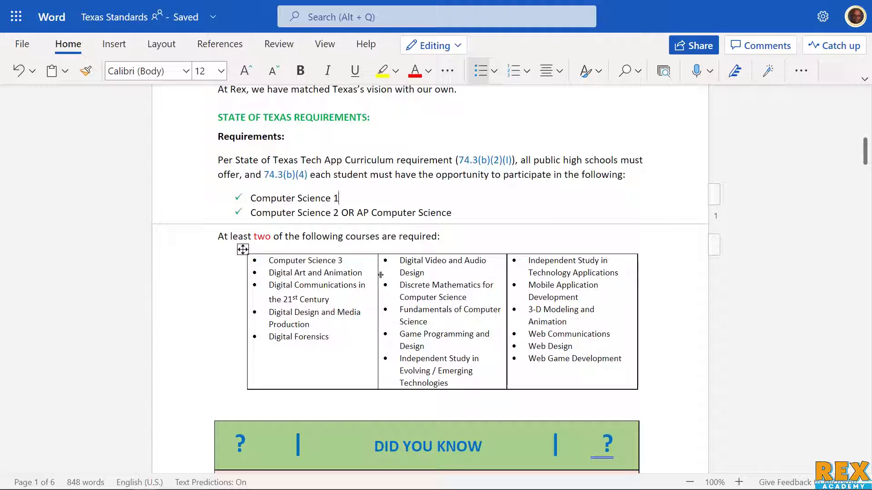
scroll(409, 198, "down", 2)
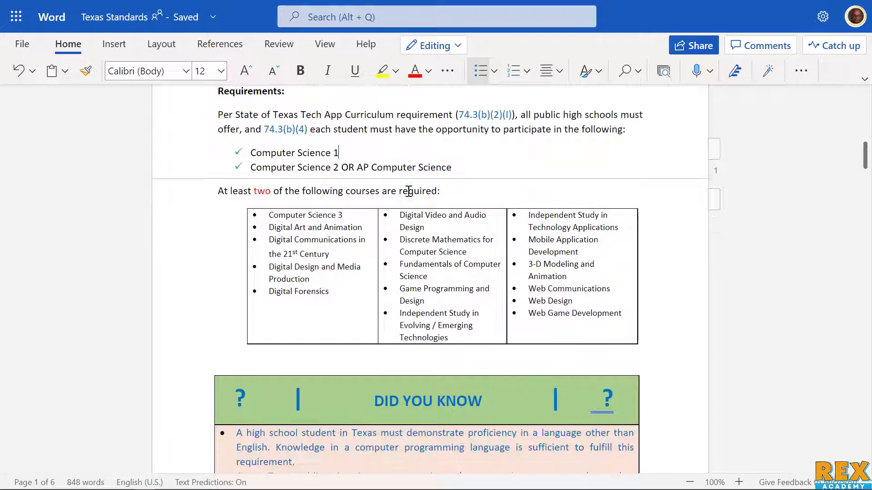
left_click_drag(456, 168, 251, 167)
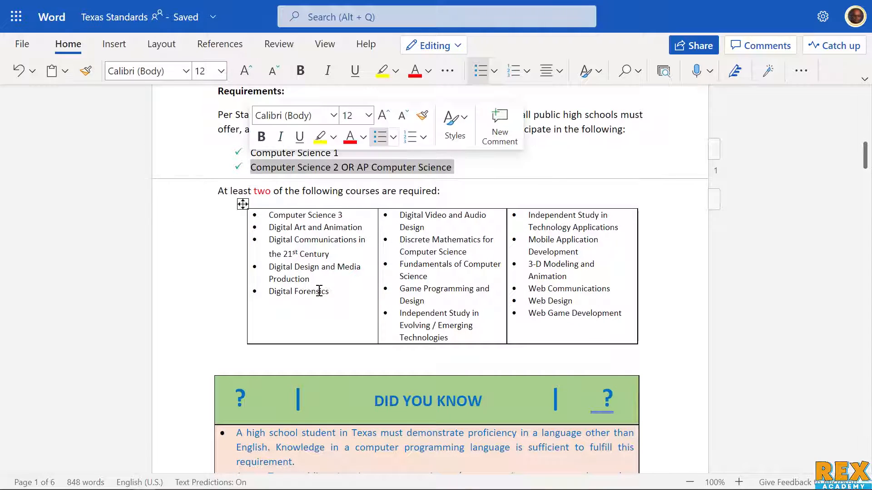
left_click(329, 310)
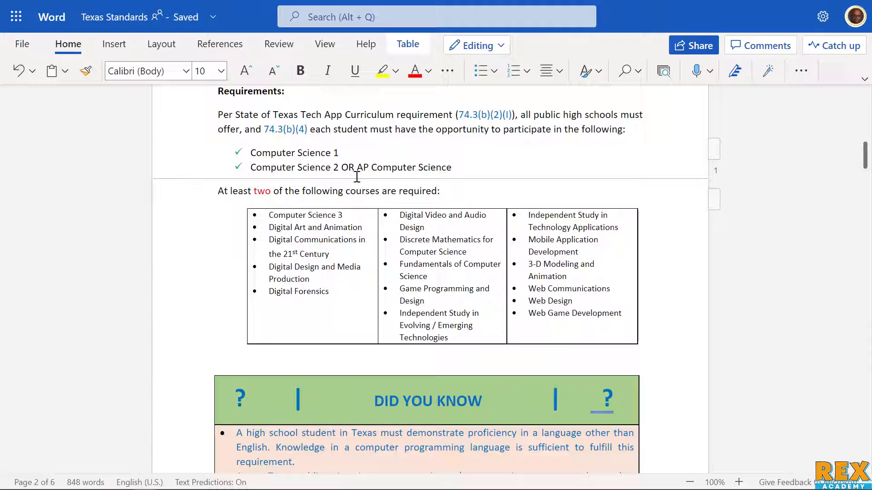
scroll(373, 177, "down", 1)
scroll(374, 177, "down", 2)
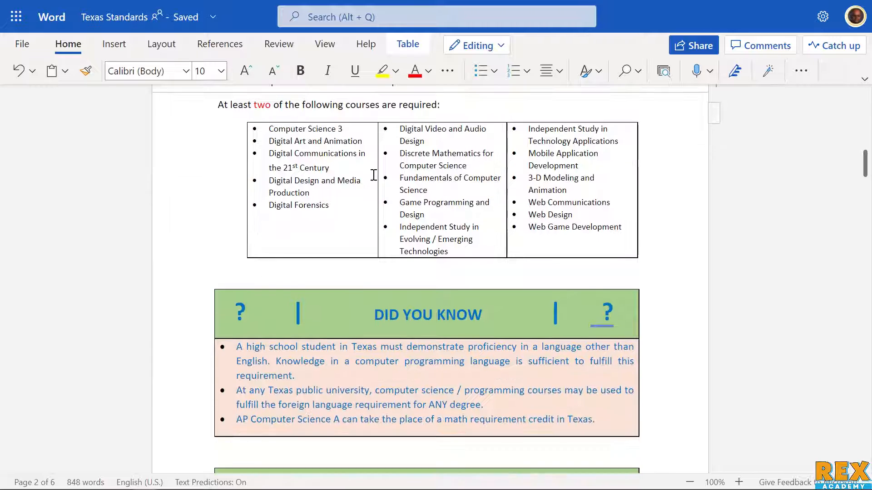
Highlight the elective course lists and briefly select the whole elective course table.
left_click_drag(535, 235, 280, 204)
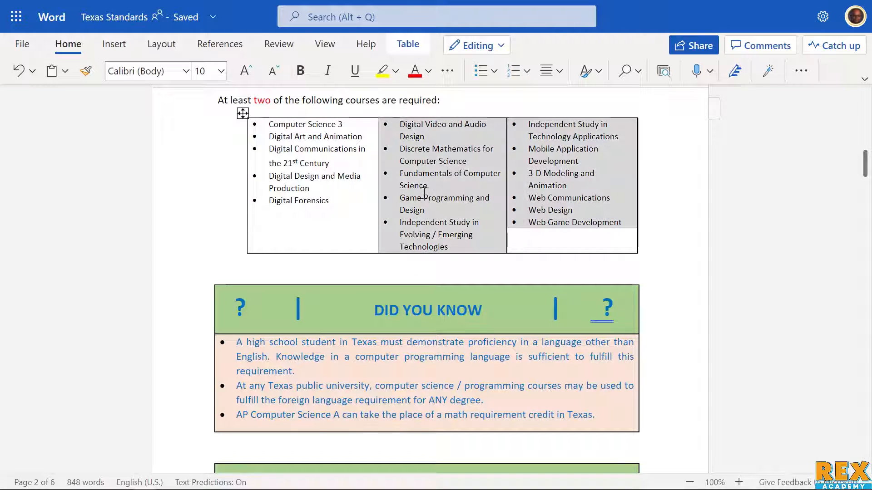
left_click(389, 273)
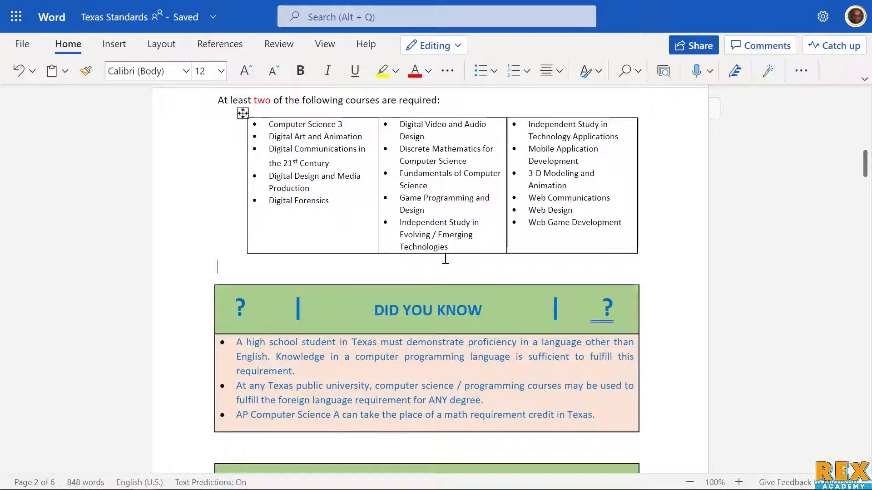
left_click(329, 264)
left_click(245, 113)
left_click(338, 273)
scroll(325, 264, "down", 3)
scroll(325, 264, "down", 2)
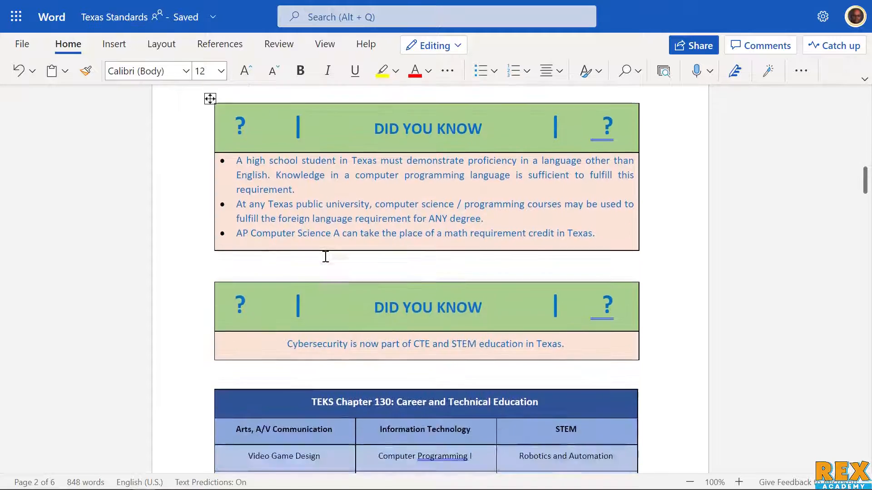
mouse_move(426, 357)
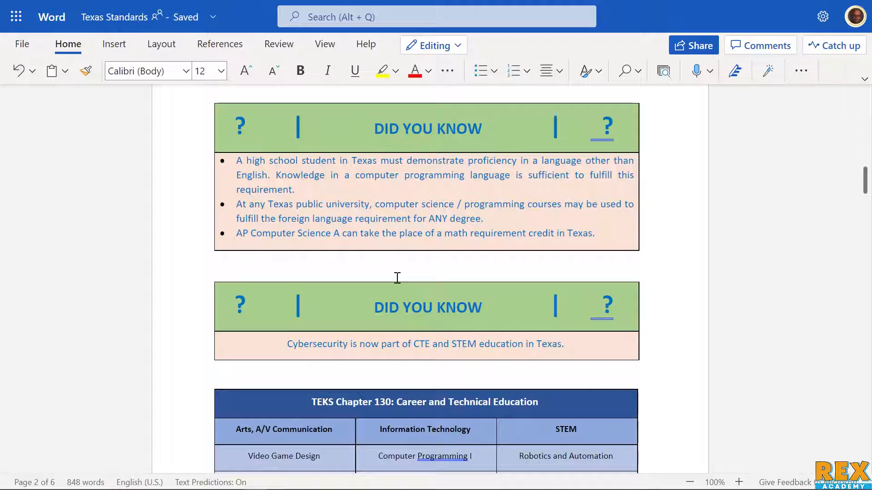
mouse_move(348, 174)
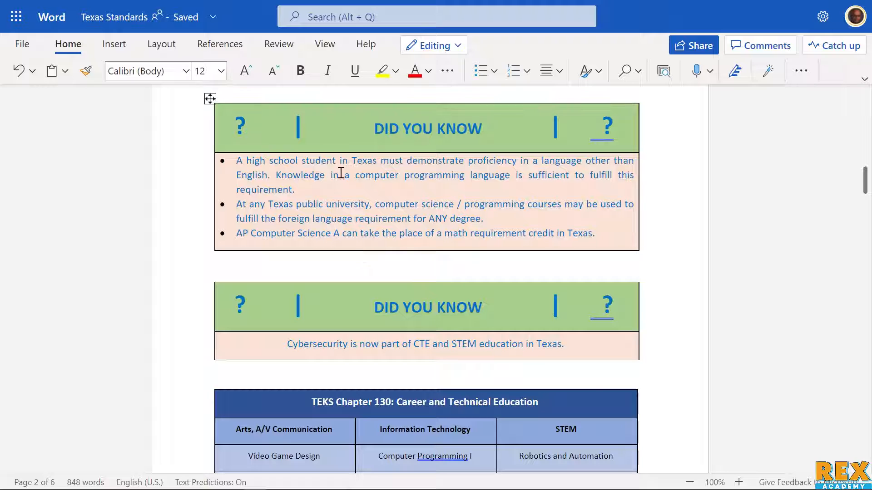
In the DID YOU KNOW facts, highlight 'public university', 'ANY degree.' and 'AP Computer Science A'.
left_click(348, 169)
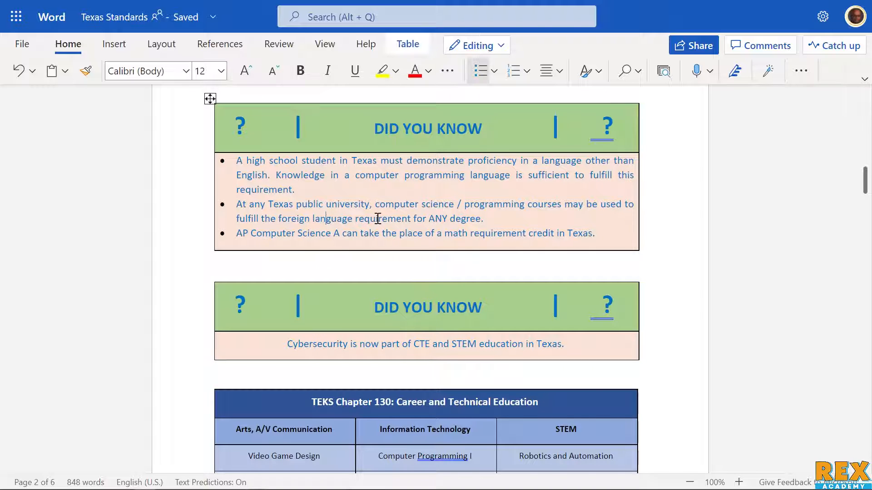
left_click_drag(371, 204, 295, 205)
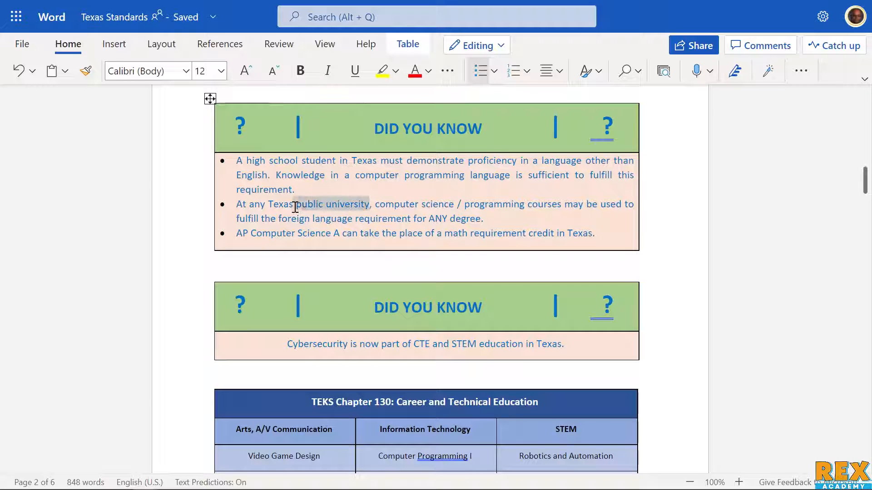
left_click(448, 218)
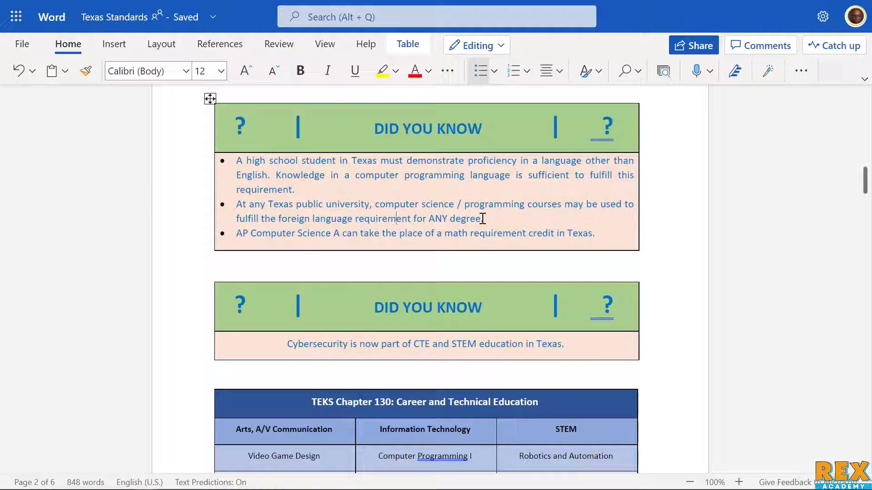
left_click_drag(484, 218, 434, 218)
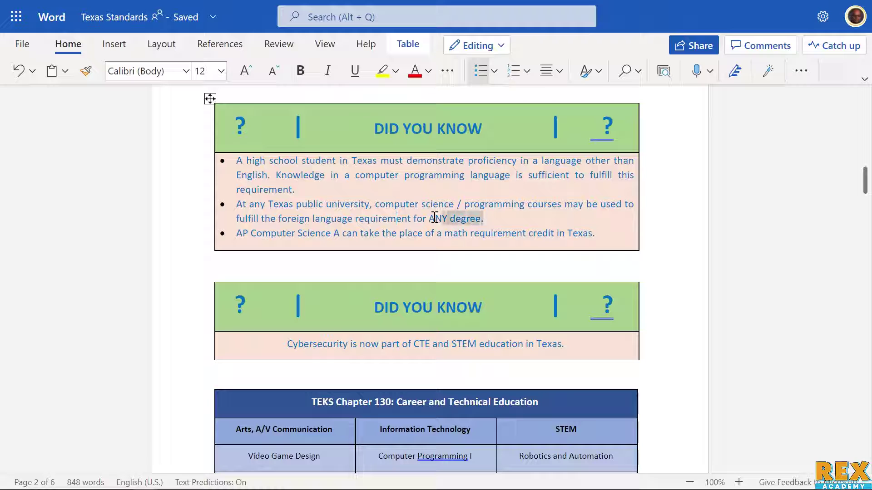
left_click(360, 260)
scroll(360, 259, "down", 1)
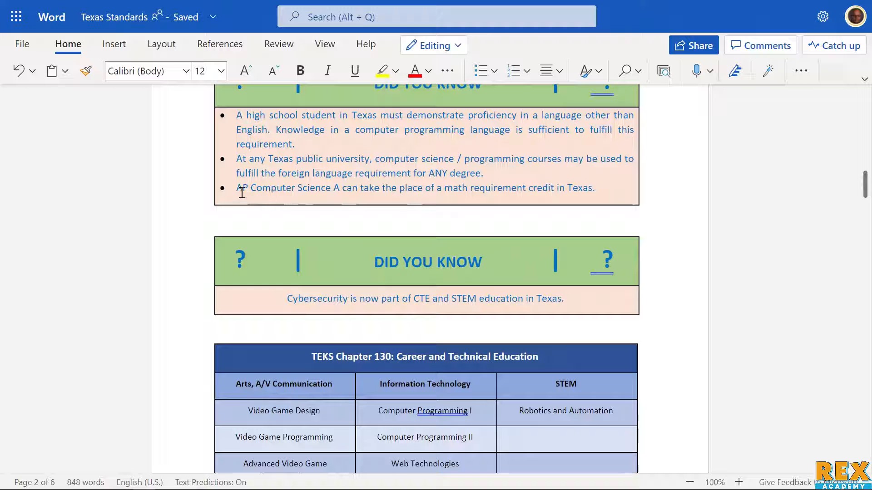
left_click_drag(237, 188, 339, 188)
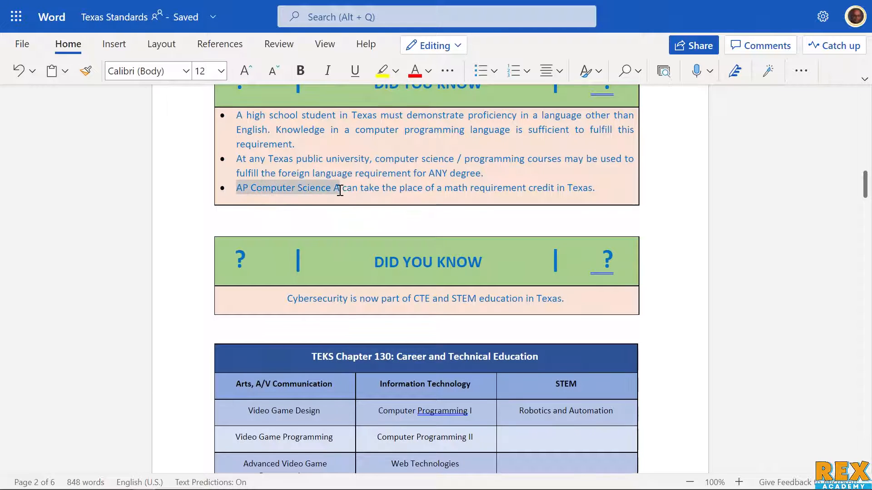
left_click(410, 189)
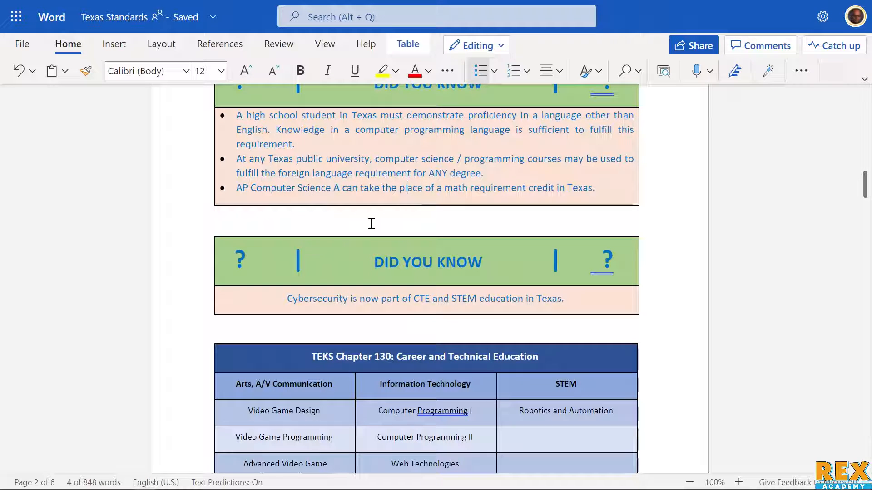
left_click(371, 224)
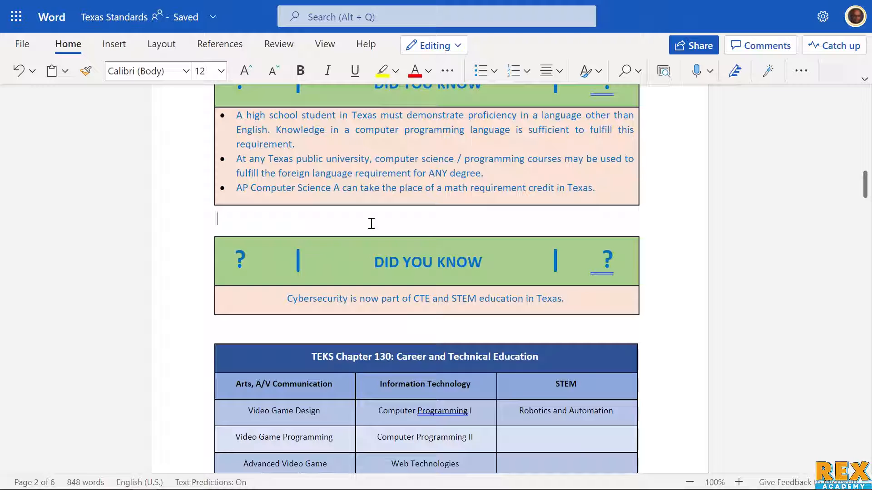
scroll(371, 224, "down", 3)
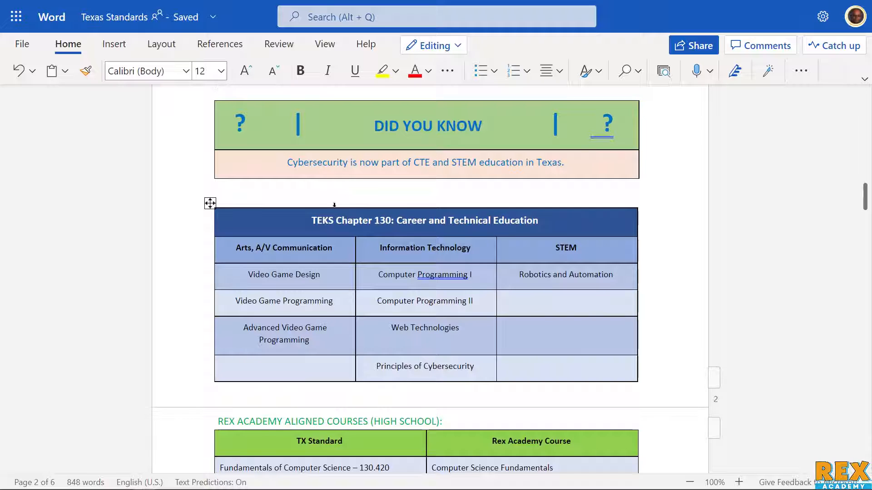
scroll(334, 205, "down", 1)
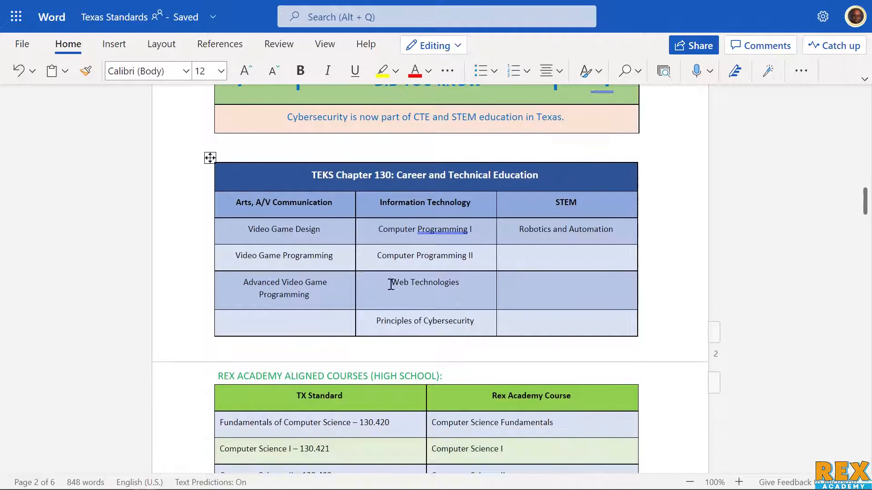
Highlight '130' in the TEKS table title and 'Principles of Cybersecurity', then clear the selection.
double_click(383, 175)
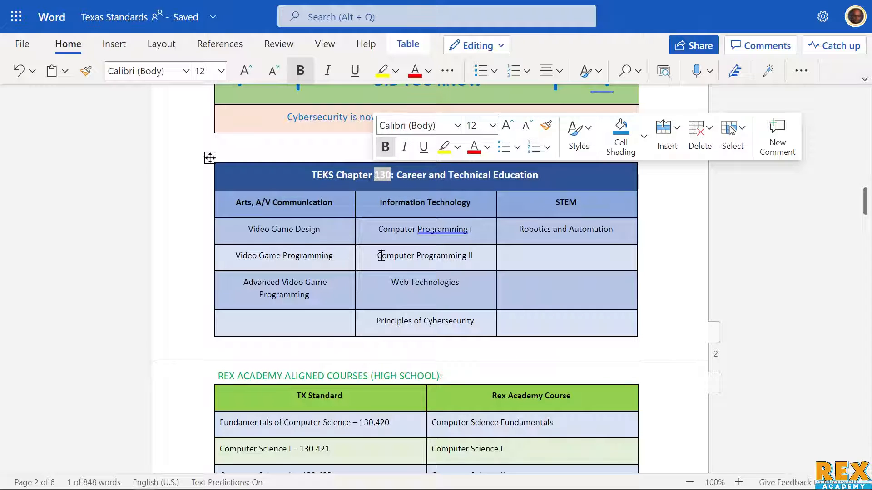
left_click_drag(477, 321, 377, 317)
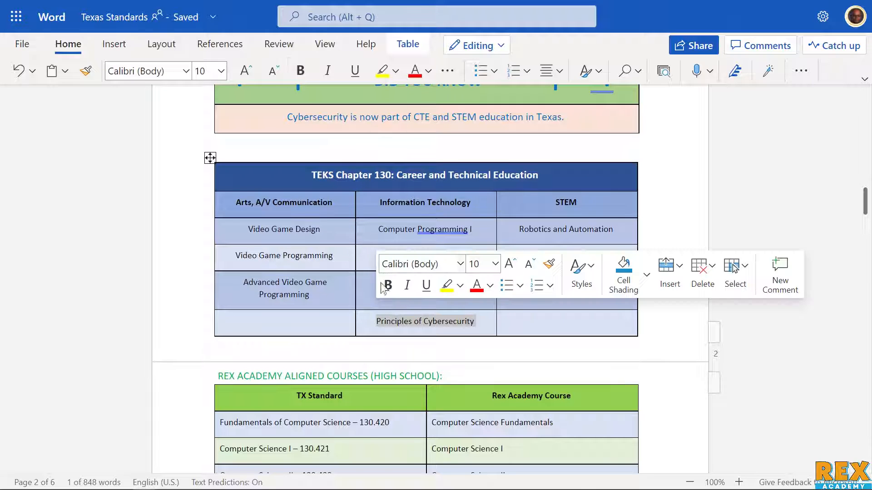
left_click(384, 148)
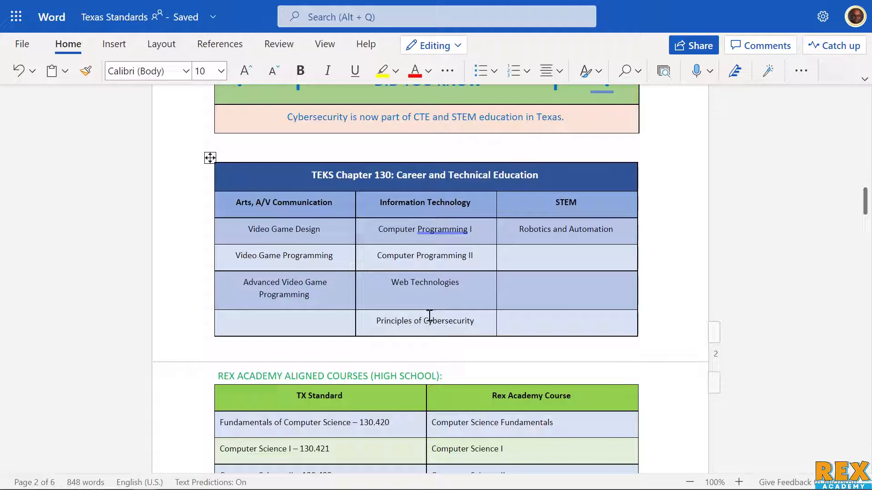
scroll(430, 318, "down", 4)
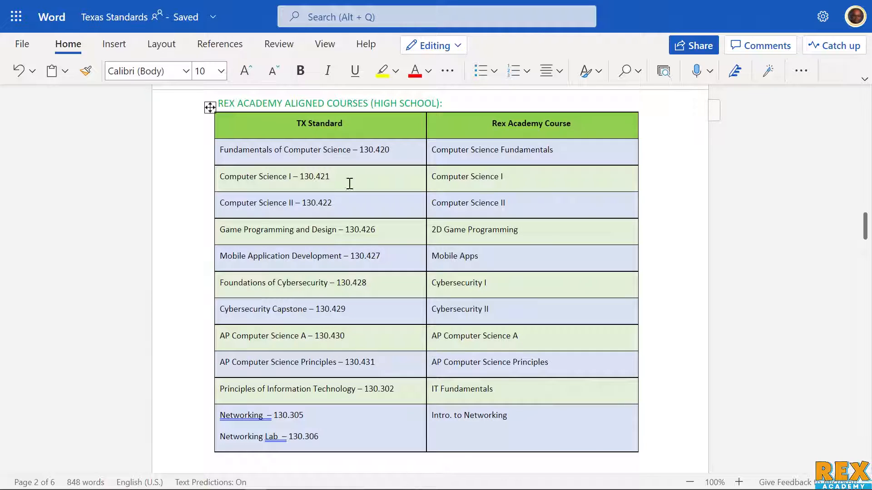
Highlight the standard numbers 130.420 and 130.421 in the high school aligned courses table.
mouse_move(378, 149)
left_click_drag(392, 149, 361, 149)
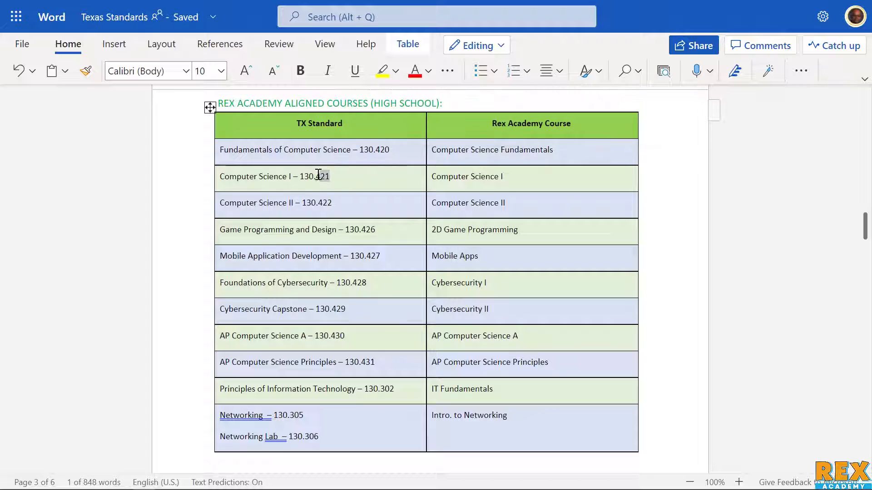
left_click_drag(331, 176, 301, 177)
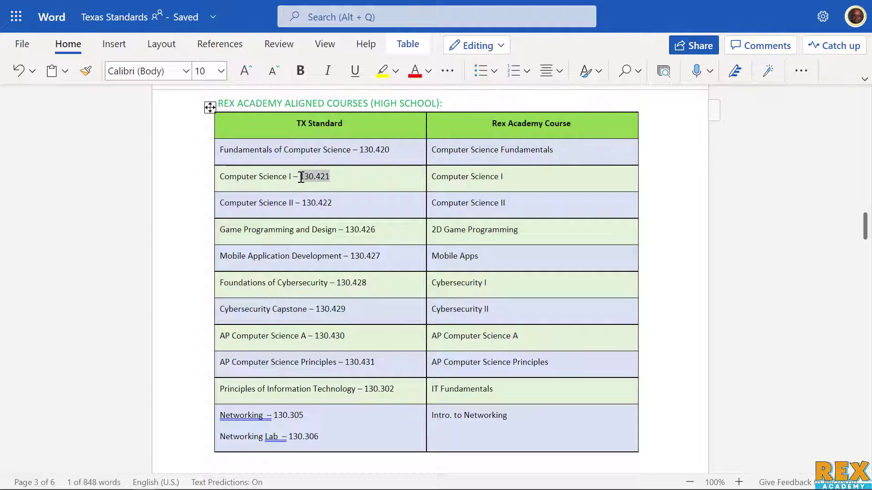
left_click(334, 309)
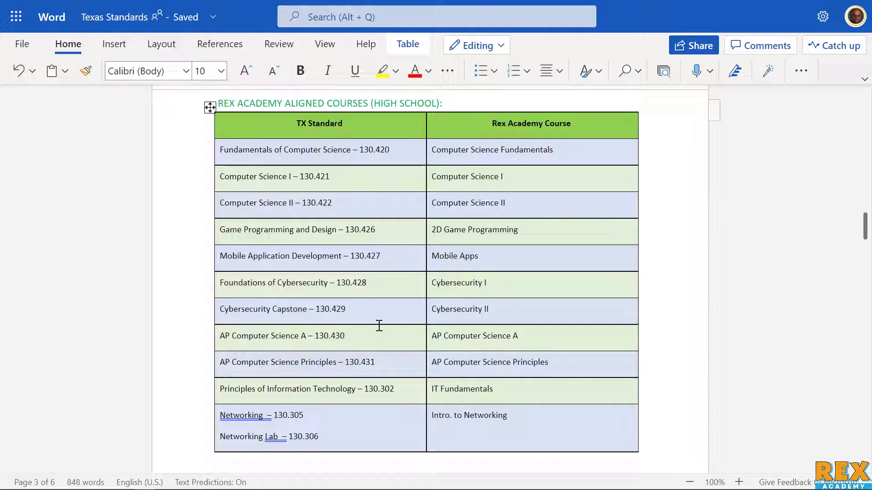
left_click_drag(366, 441, 244, 143)
scroll(312, 315, "up", 3)
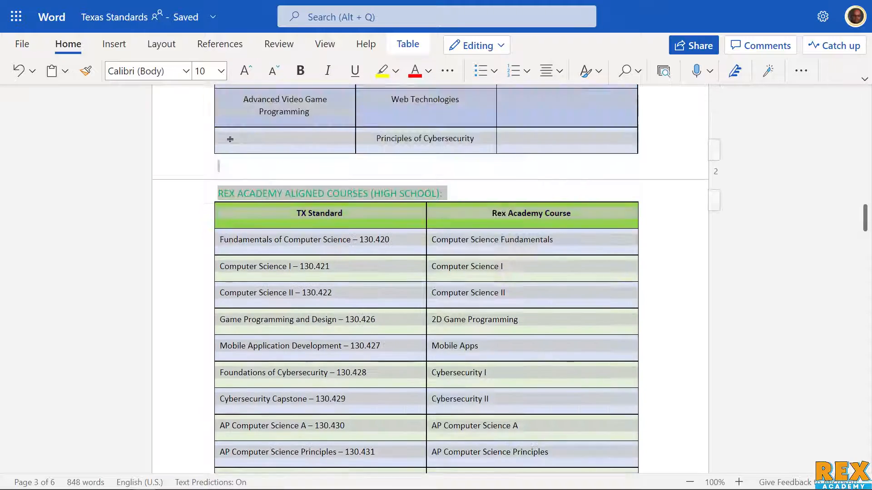
scroll(311, 315, "up", 5)
scroll(312, 315, "up", 5)
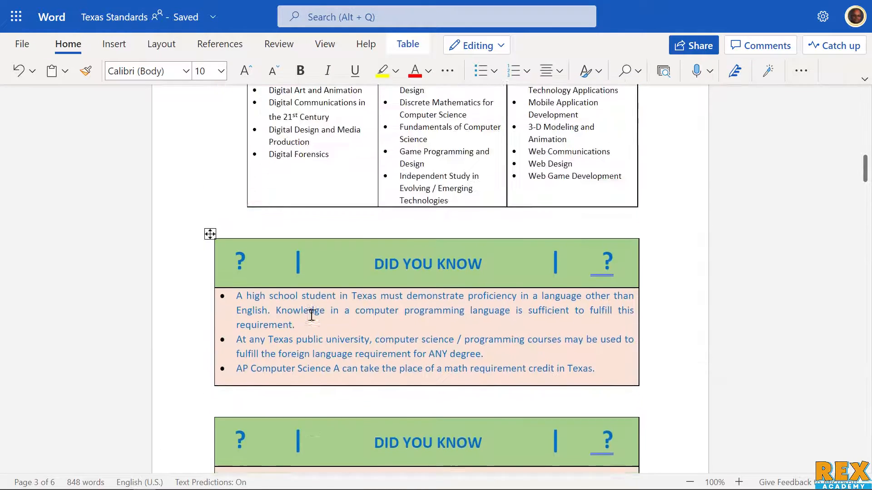
scroll(312, 315, "up", 3)
left_click_drag(575, 358, 334, 294)
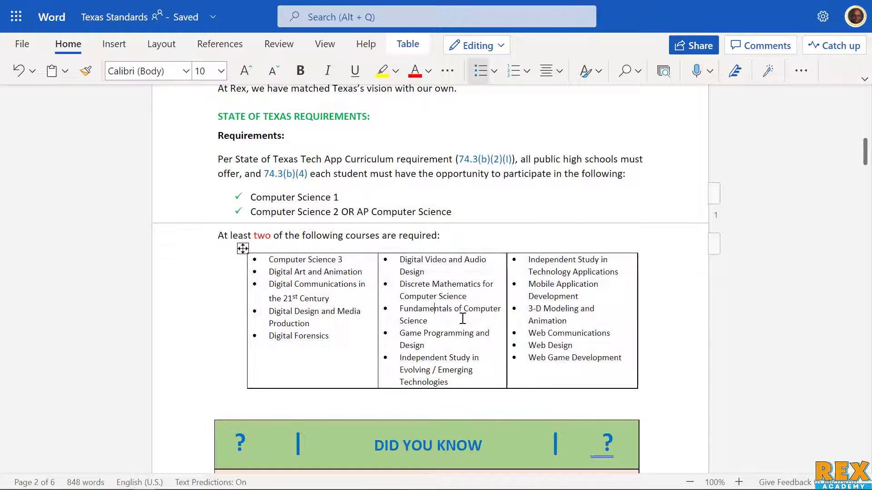
Highlight the required course list cells and 'Discrete Mathematics for Computer Science' in the requirements list.
left_click_drag(621, 360, 320, 285)
left_click(430, 336)
left_click_drag(466, 298, 399, 285)
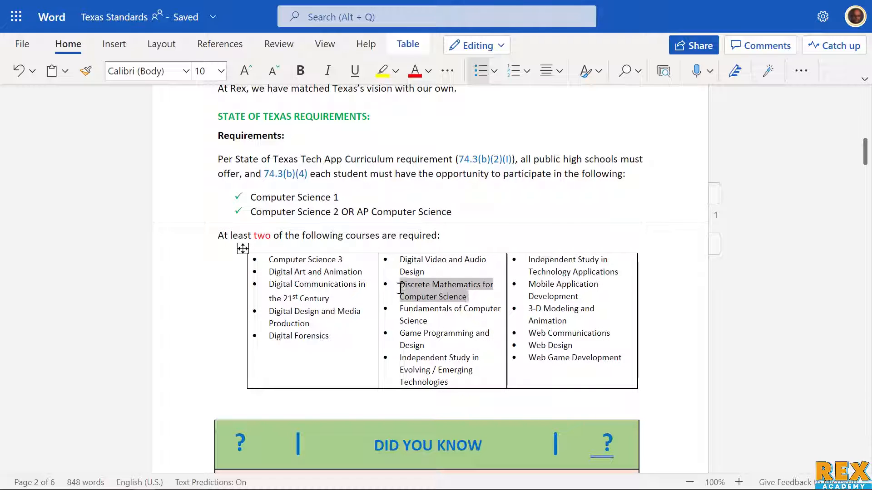
left_click(440, 353)
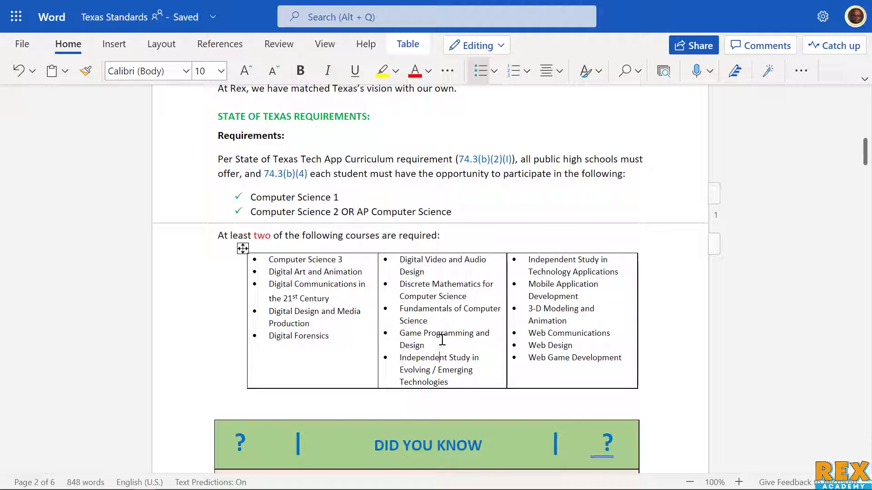
scroll(440, 322, "down", 5)
scroll(440, 321, "down", 5)
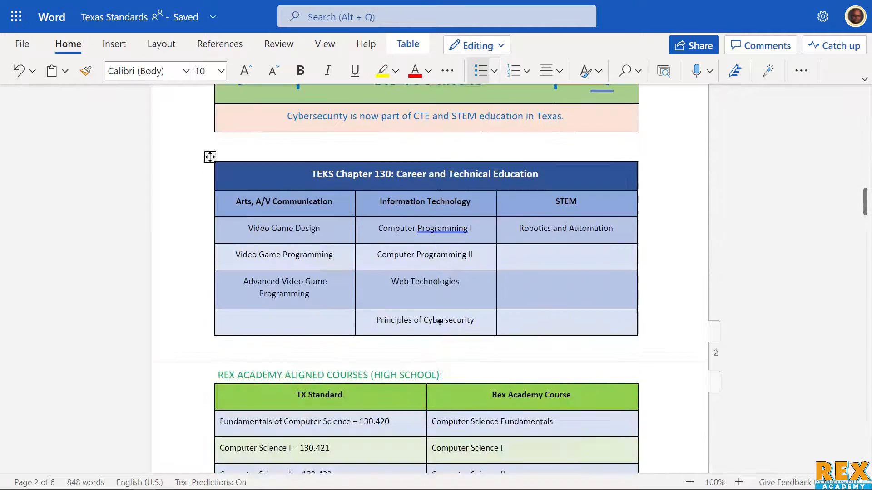
scroll(441, 321, "down", 5)
scroll(441, 321, "down", 4)
scroll(440, 323, "up", 3)
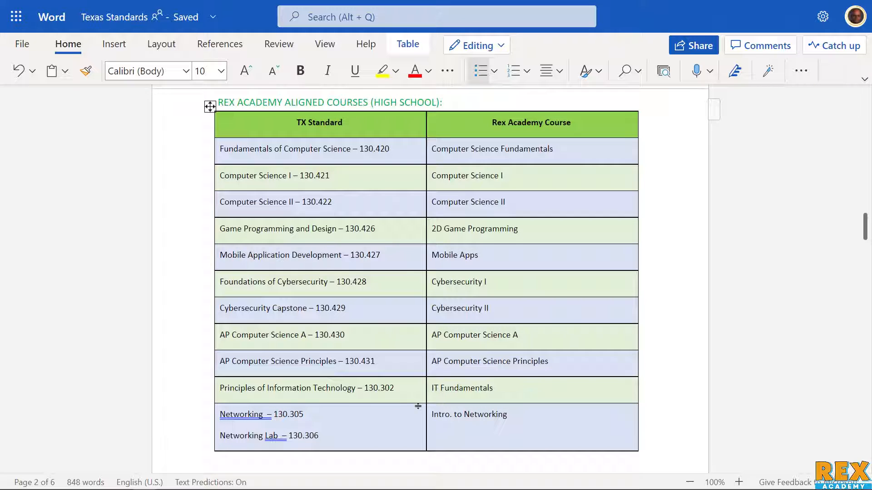
scroll(419, 406, "up", 5)
scroll(375, 341, "up", 5)
scroll(374, 341, "up", 5)
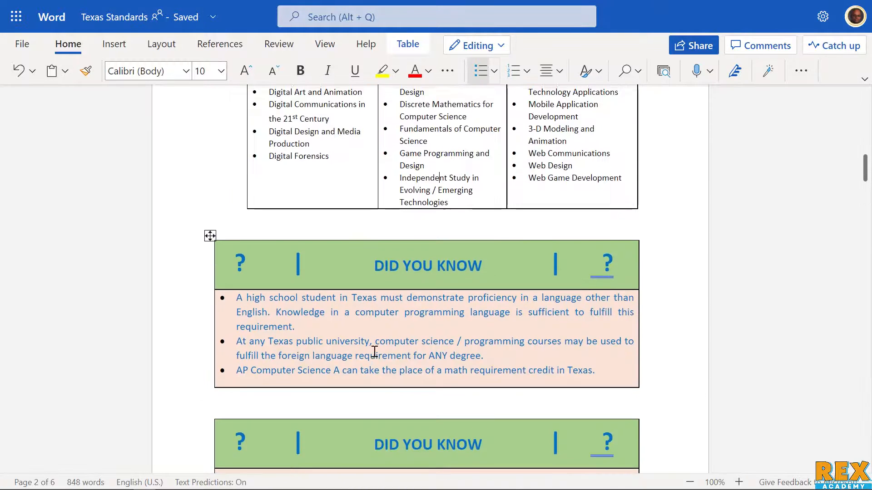
scroll(537, 299, "up", 3)
left_click_drag(537, 300, 253, 224)
scroll(253, 224, "down", 5)
scroll(375, 323, "down", 8)
scroll(375, 323, "down", 3)
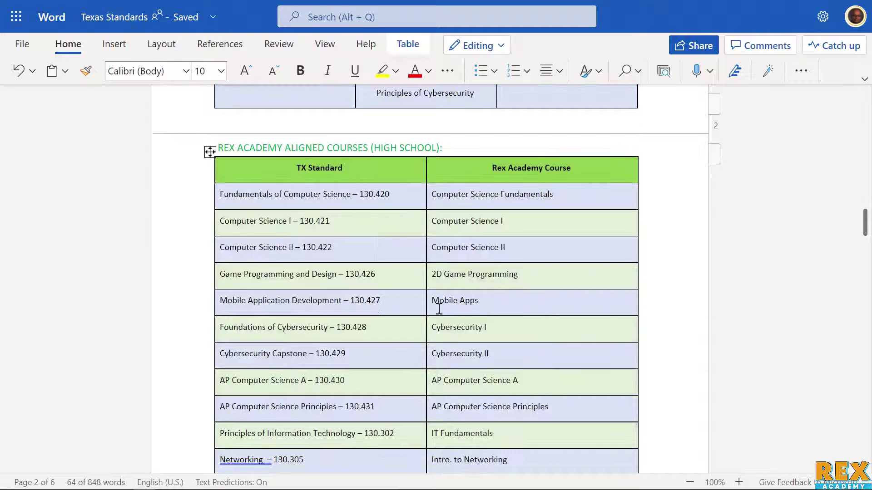
Highlight the six middle-school course cells twice, then the 'Programming – Python' course name.
left_click(411, 319)
scroll(410, 319, "down", 10)
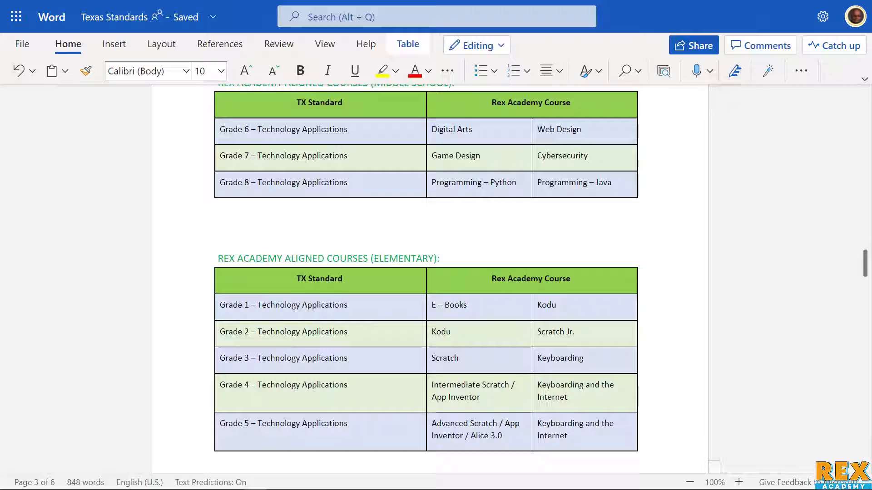
scroll(433, 297, "up", 1)
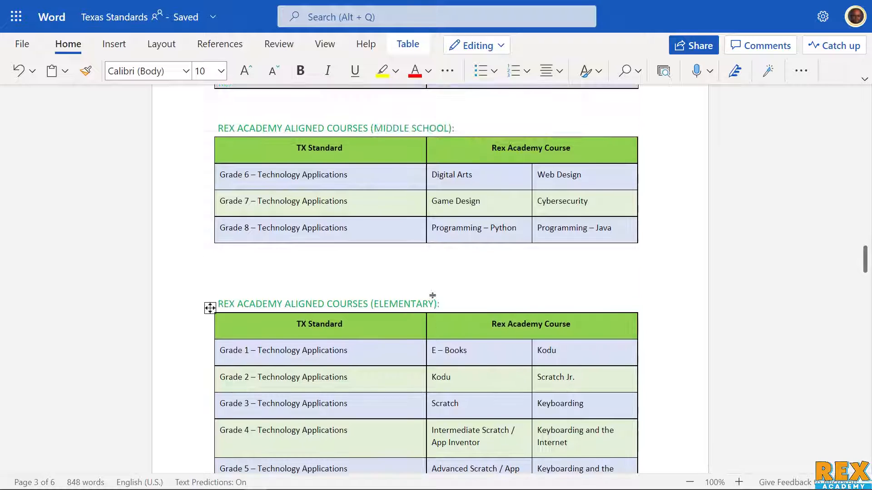
mouse_move(327, 205)
left_click_drag(431, 177, 586, 229)
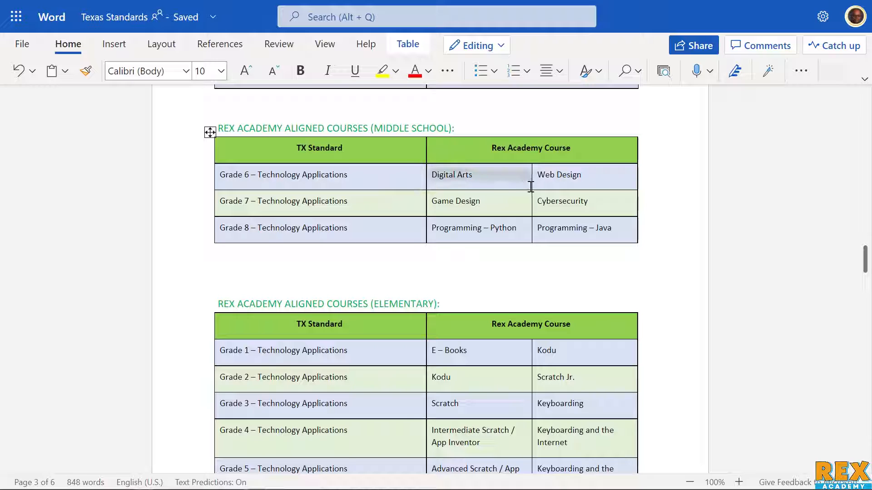
left_click(526, 282)
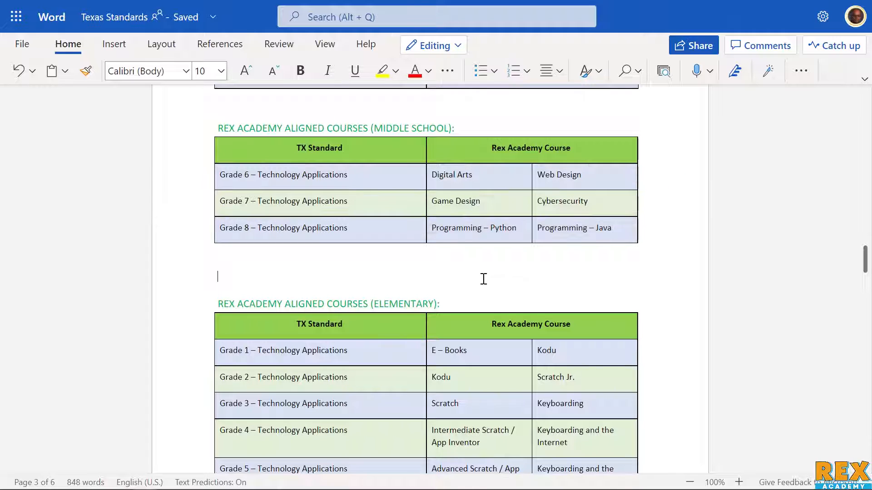
left_click(468, 198)
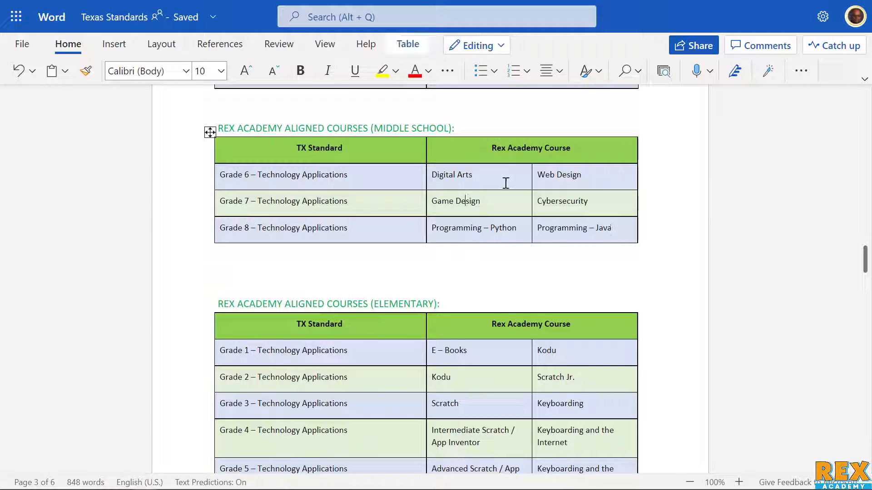
left_click(538, 281)
left_click_drag(429, 179, 587, 228)
left_click(562, 279)
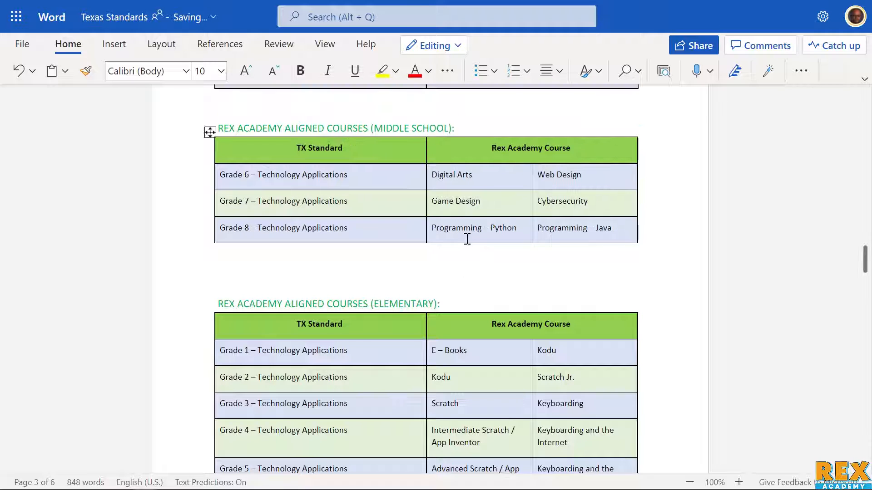
left_click(455, 229)
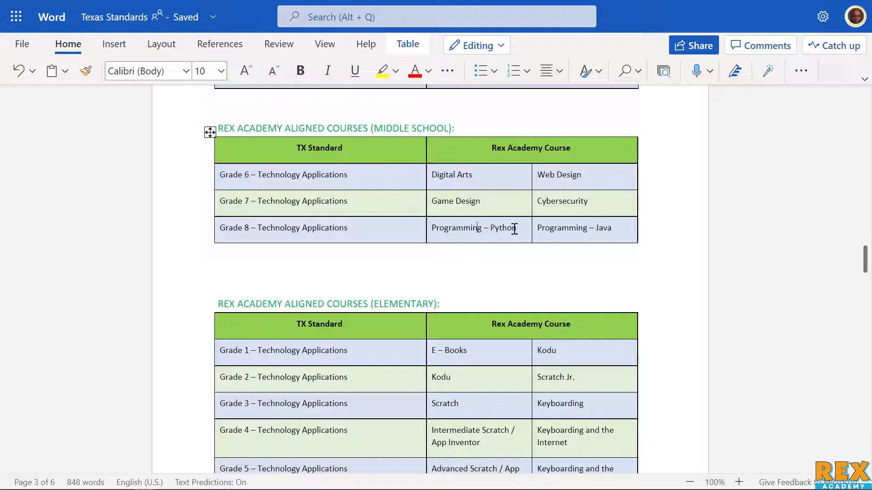
left_click_drag(518, 229, 430, 229)
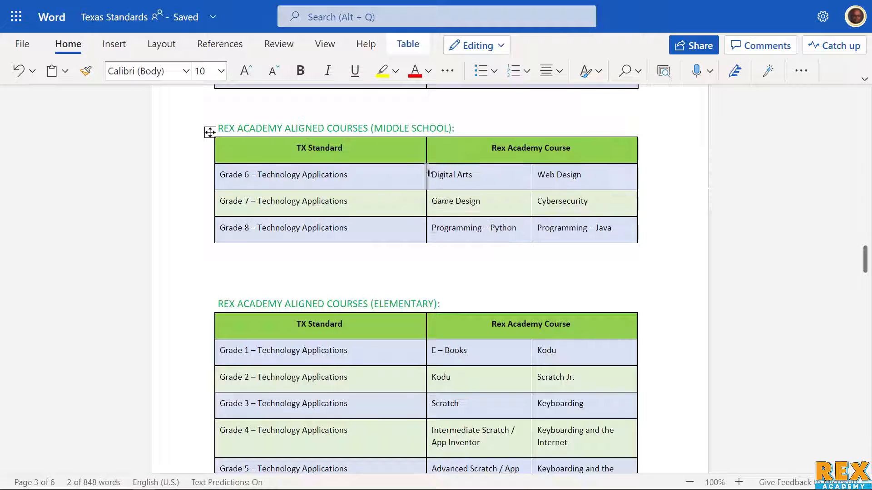
left_click(449, 293)
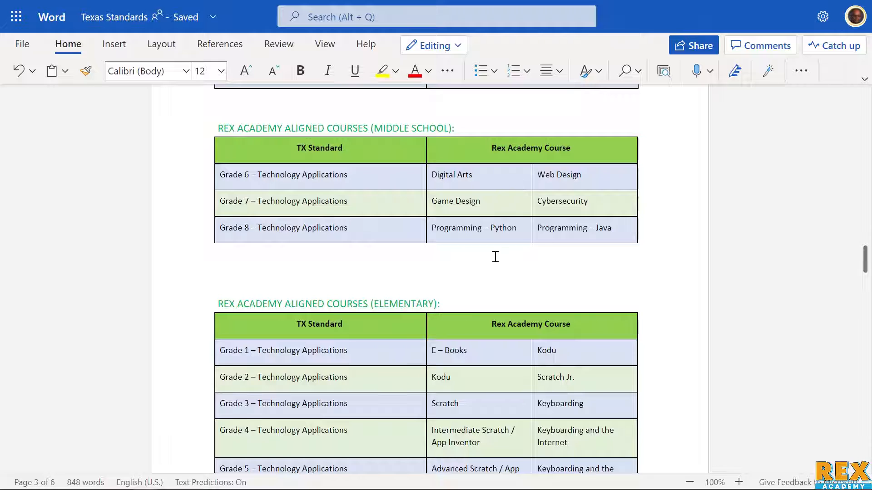
scroll(478, 253, "down", 5)
scroll(478, 253, "down", 2)
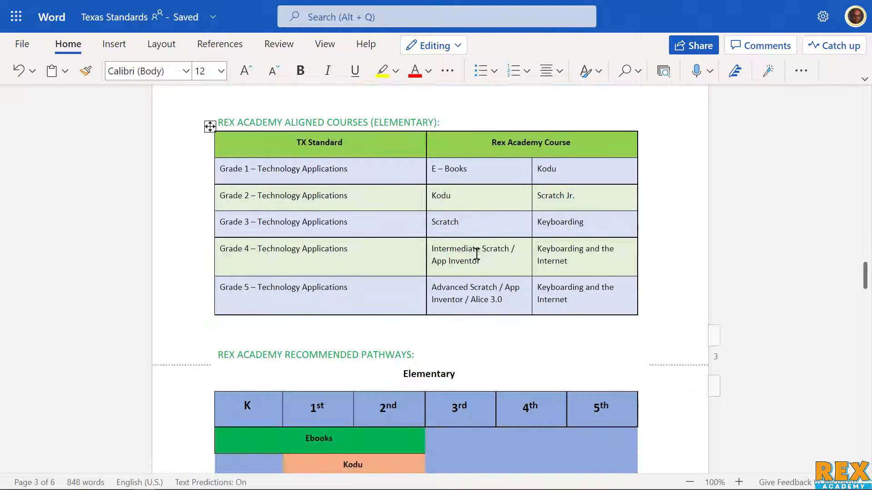
scroll(388, 220, "down", 4)
scroll(409, 273, "down", 3)
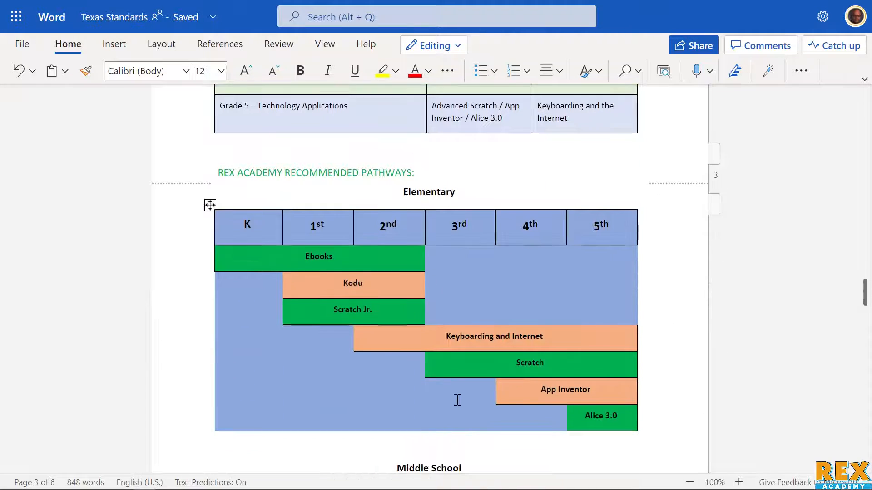
scroll(456, 395, "down", 4)
scroll(456, 395, "down", 4)
scroll(415, 317, "down", 4)
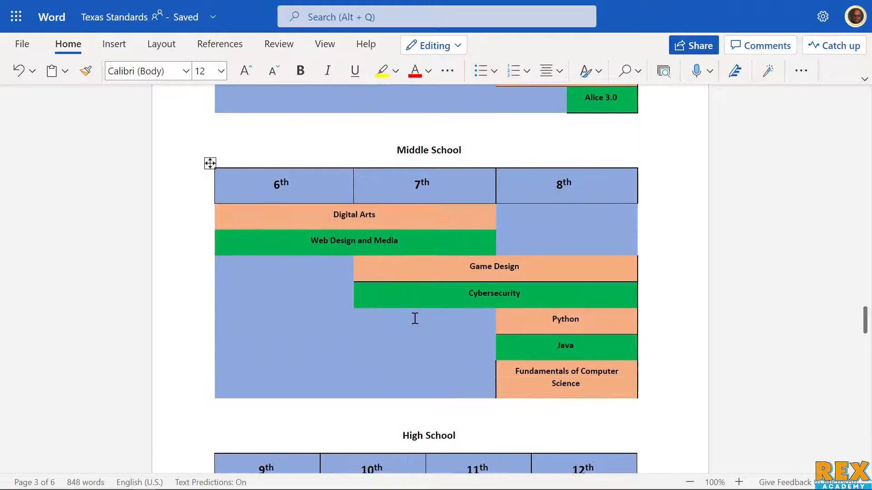
scroll(415, 317, "down", 4)
scroll(414, 318, "down", 2)
scroll(412, 325, "up", 5)
scroll(409, 314, "up", 4)
scroll(401, 314, "up", 1)
scroll(389, 272, "down", 4)
scroll(389, 287, "down", 3)
scroll(389, 287, "up", 2)
scroll(387, 292, "up", 4)
scroll(386, 292, "up", 5)
scroll(423, 293, "up", 2)
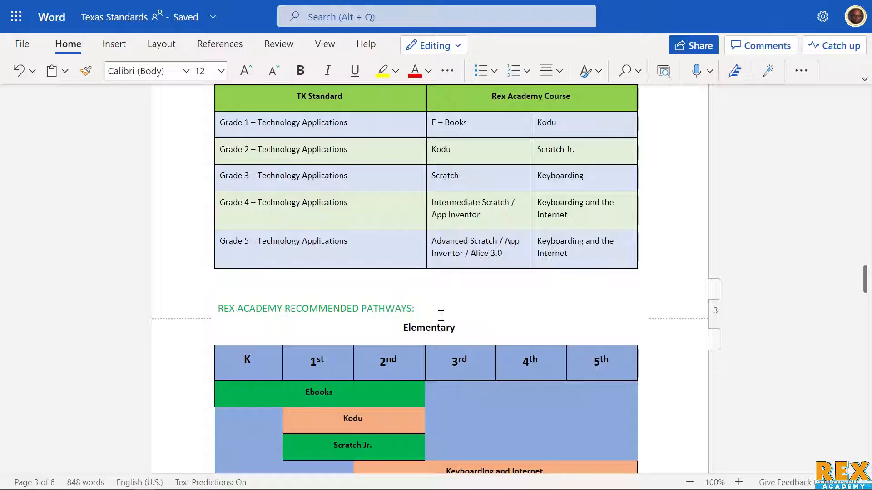
scroll(440, 319, "down", 5)
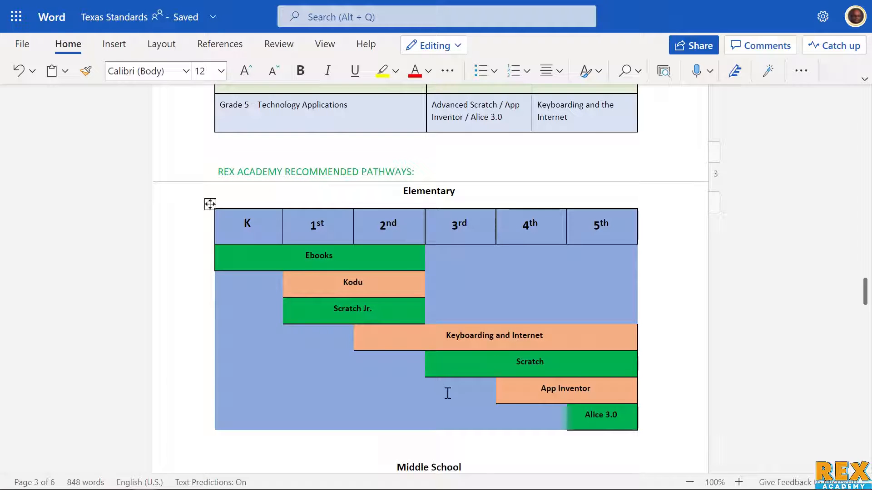
scroll(447, 367, "down", 2)
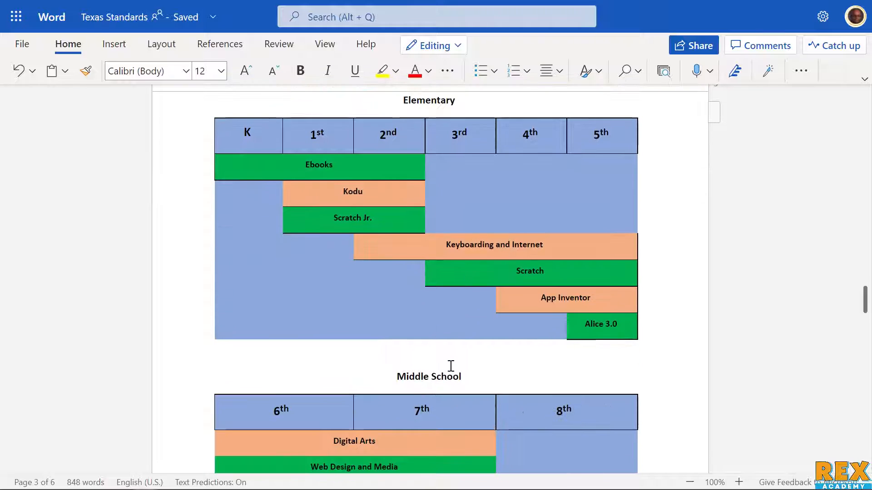
scroll(401, 303, "down", 3)
scroll(402, 307, "down", 2)
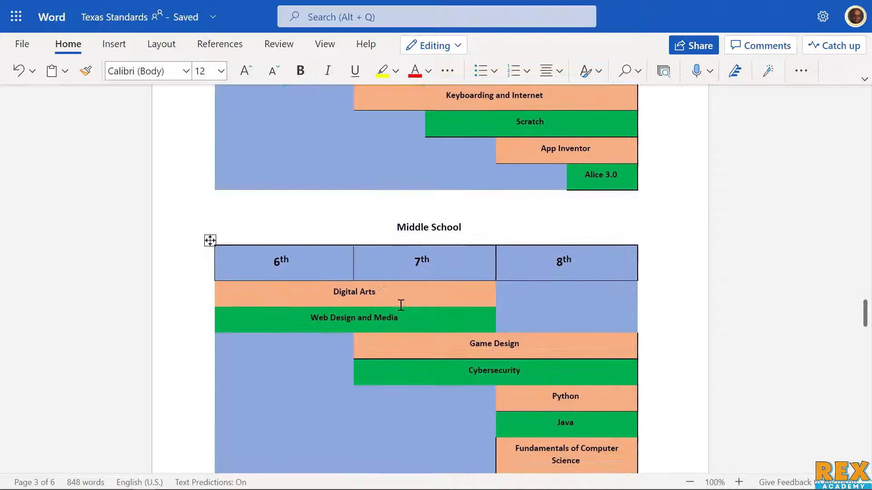
scroll(402, 310, "down", 2)
scroll(408, 340, "down", 2)
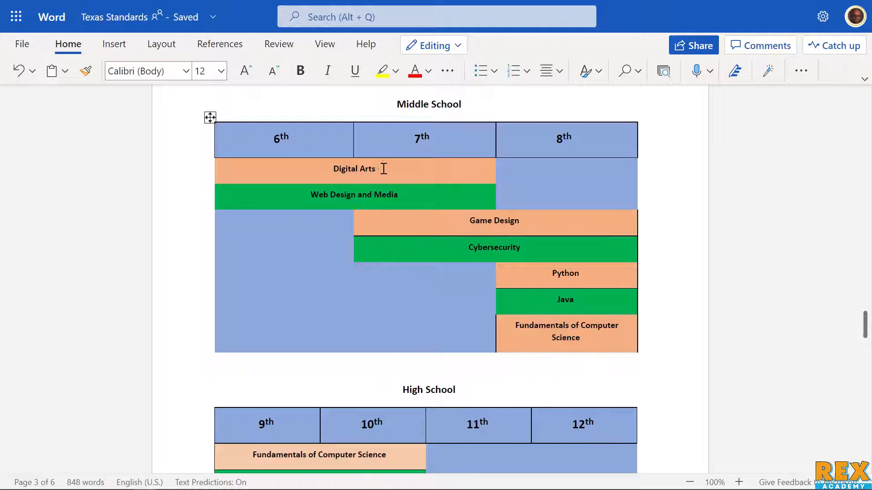
Briefly highlight the Digital Arts course label in the pathway chart.
left_click_drag(380, 169, 330, 170)
left_click(417, 232)
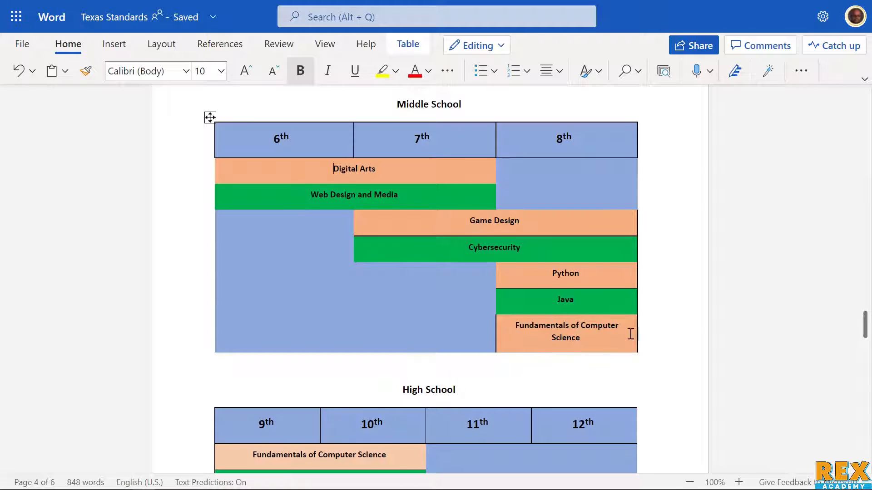
scroll(688, 317, "down", 3)
scroll(688, 317, "down", 3)
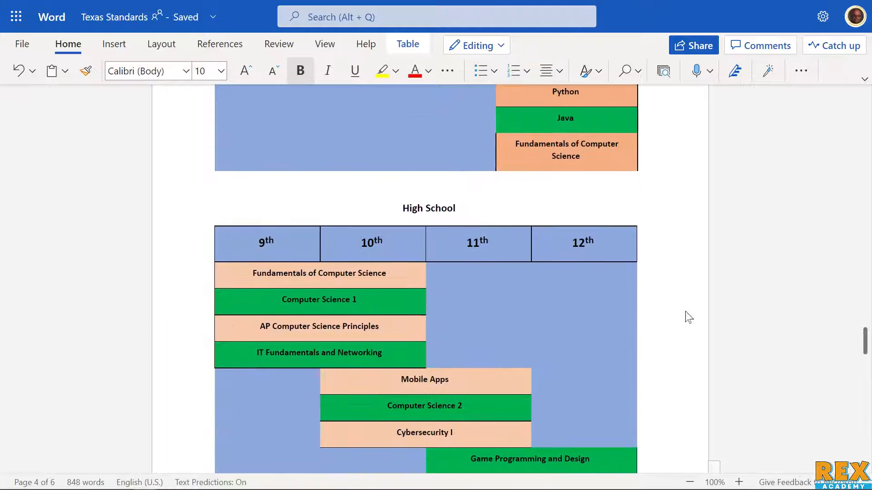
scroll(688, 316, "down", 3)
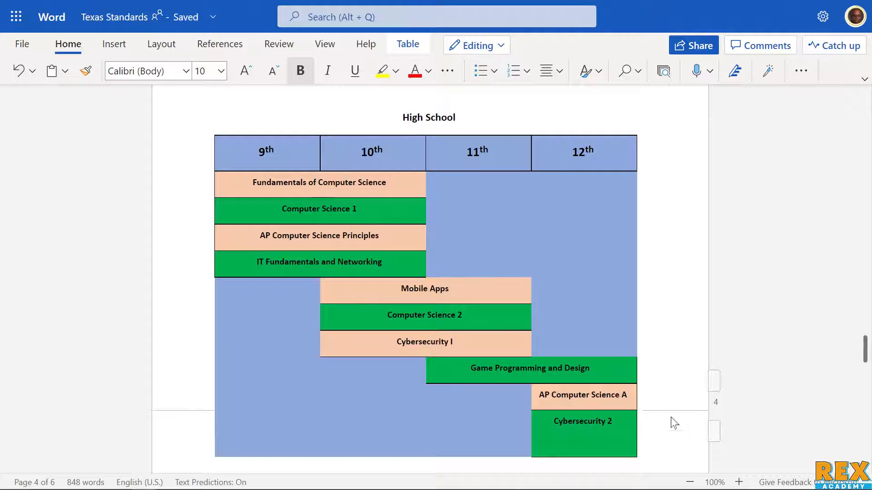
scroll(668, 396, "down", 3)
scroll(668, 396, "down", 3)
scroll(463, 337, "down", 3)
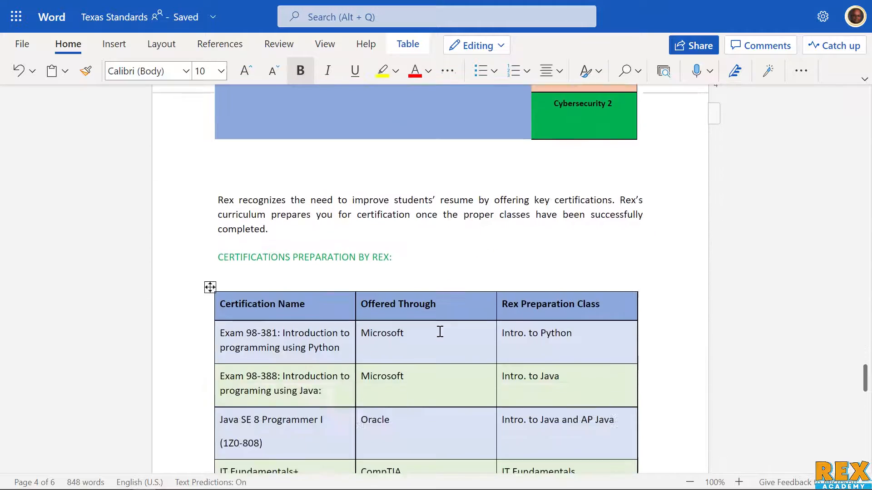
scroll(372, 317, "down", 3)
scroll(372, 316, "down", 2)
scroll(370, 316, "down", 2)
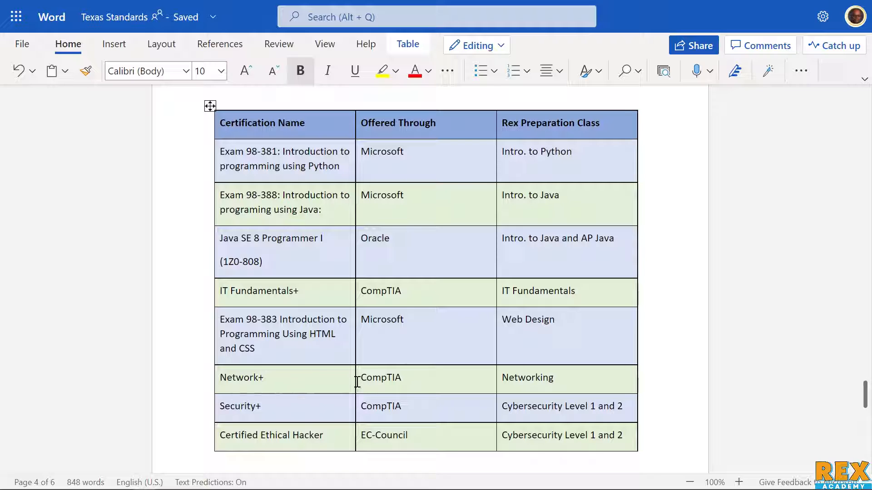
Highlight the Network+ certification row, clear it, and set the insertion point in the HTML exam row.
left_click_drag(560, 381, 264, 381)
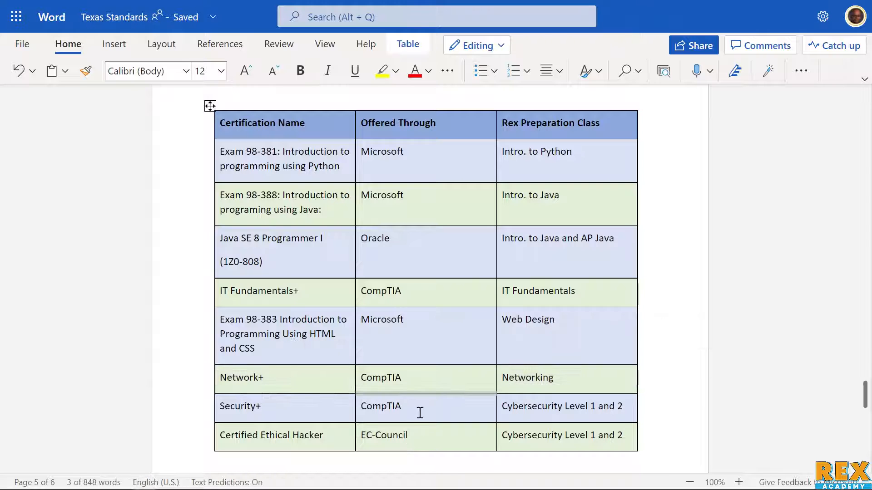
left_click(420, 413)
left_click(520, 420)
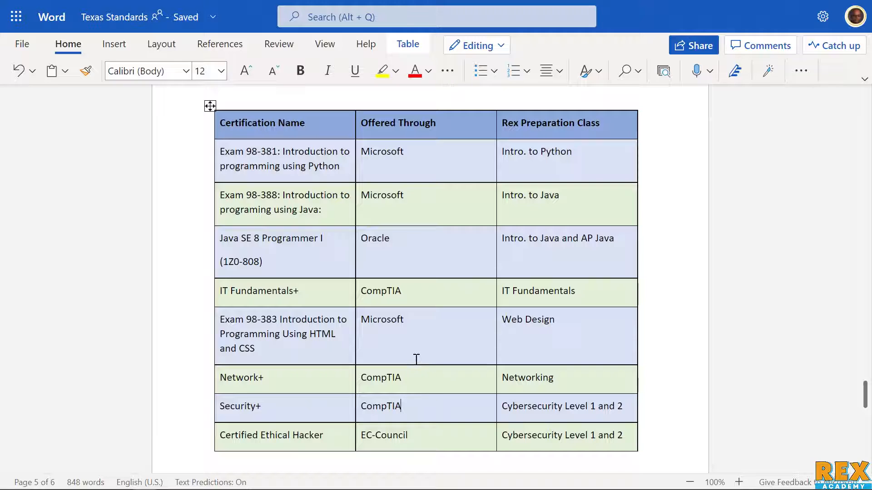
left_click(415, 331)
left_click_drag(621, 439, 362, 341)
Clear the stray selection and place the insertion point after Grandfalls Royalty ISD at the end of the school list.
left_click(357, 351)
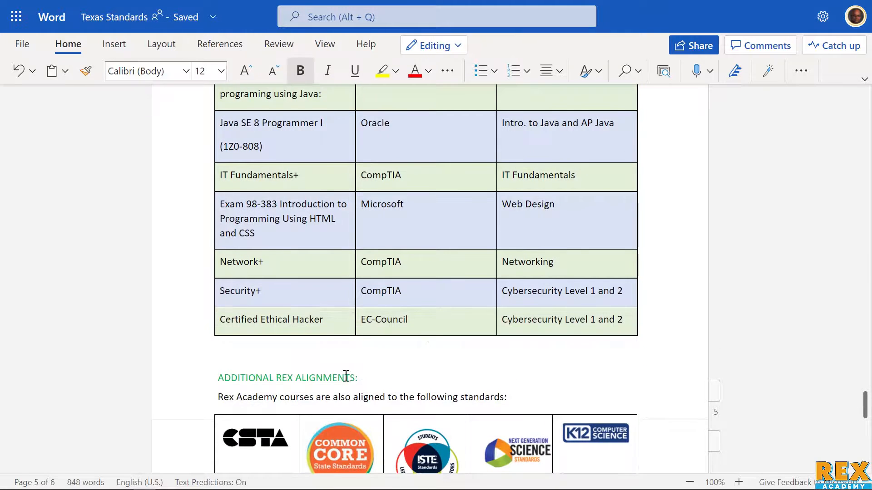
scroll(333, 343, "down", 3)
scroll(333, 343, "down", 2)
scroll(333, 344, "down", 2)
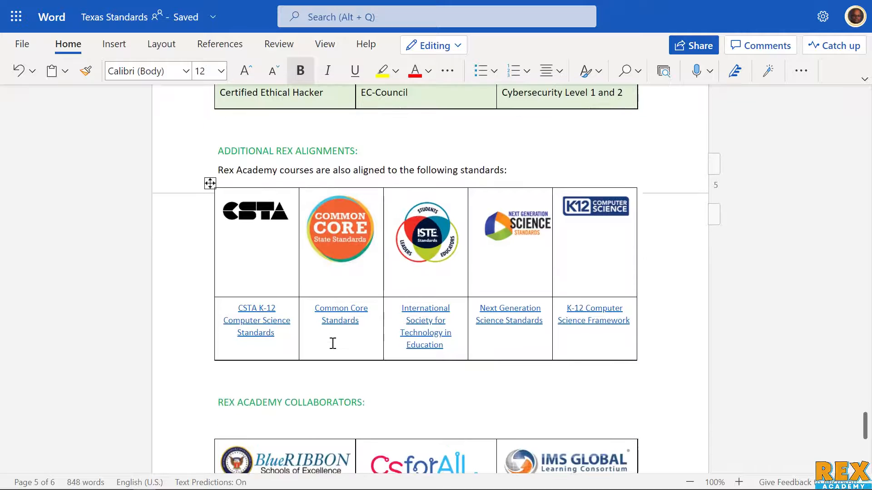
scroll(333, 343, "down", 2)
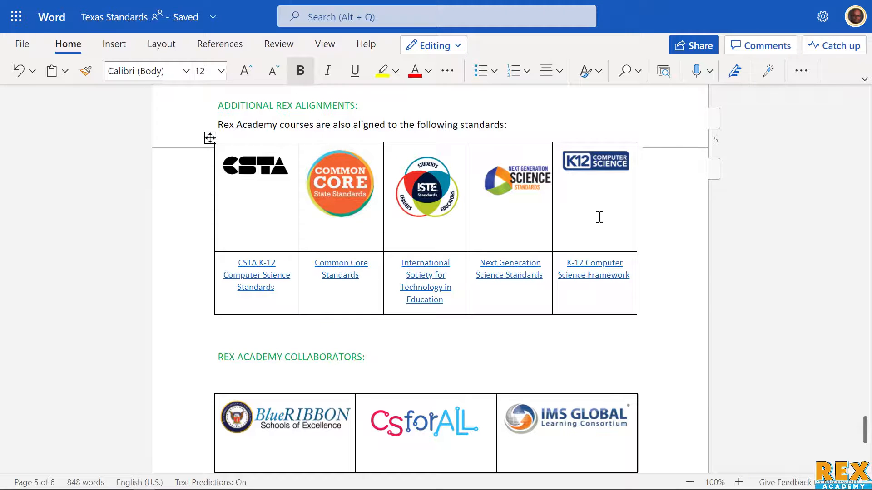
scroll(458, 343, "down", 3)
scroll(383, 291, "down", 2)
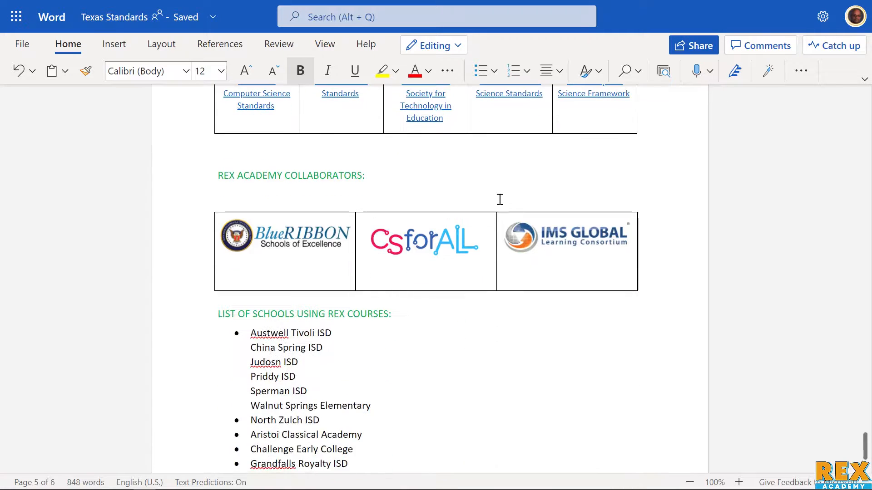
scroll(481, 294, "down", 2)
scroll(481, 294, "down", 1)
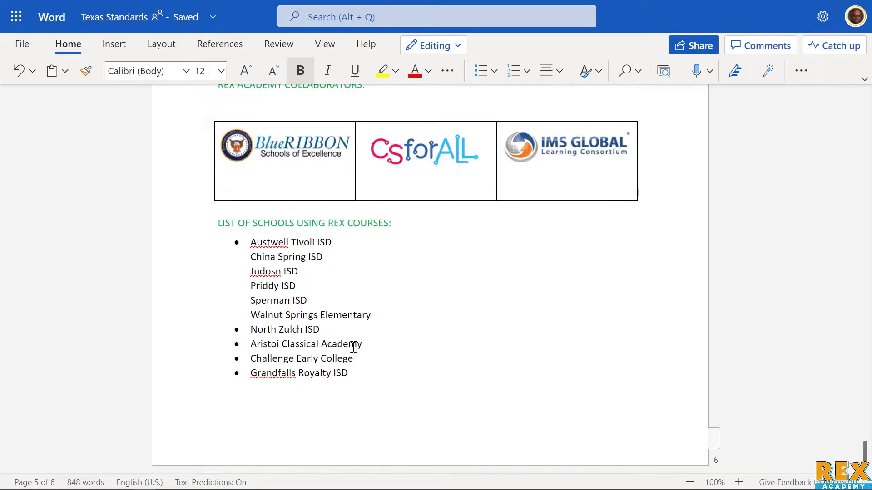
left_click(455, 369)
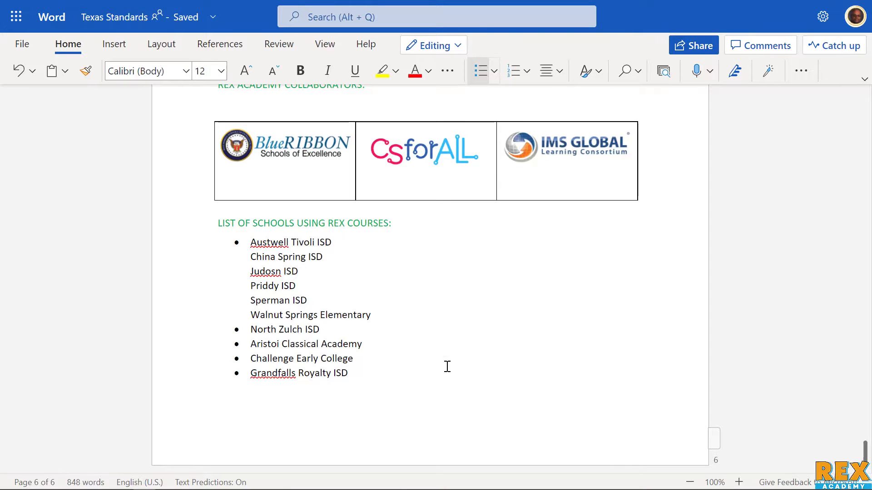
scroll(440, 366, "up", 3)
scroll(440, 365, "up", 5)
scroll(439, 365, "up", 5)
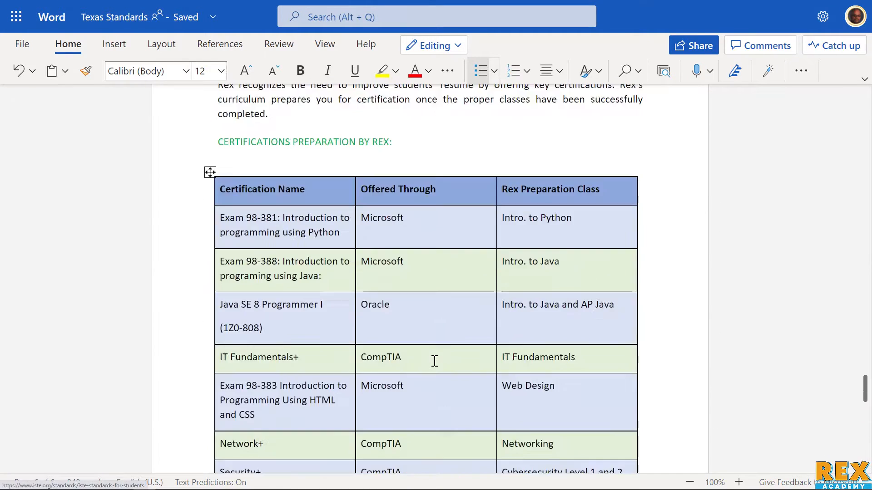
scroll(436, 363, "up", 5)
scroll(431, 363, "up", 5)
scroll(431, 363, "up", 5)
scroll(431, 362, "up", 5)
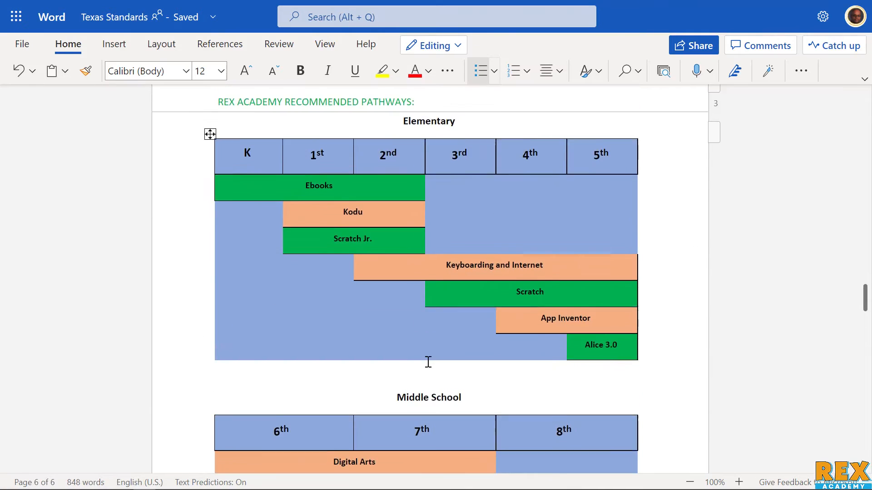
scroll(431, 362, "up", 5)
scroll(429, 361, "up", 4)
scroll(426, 361, "up", 5)
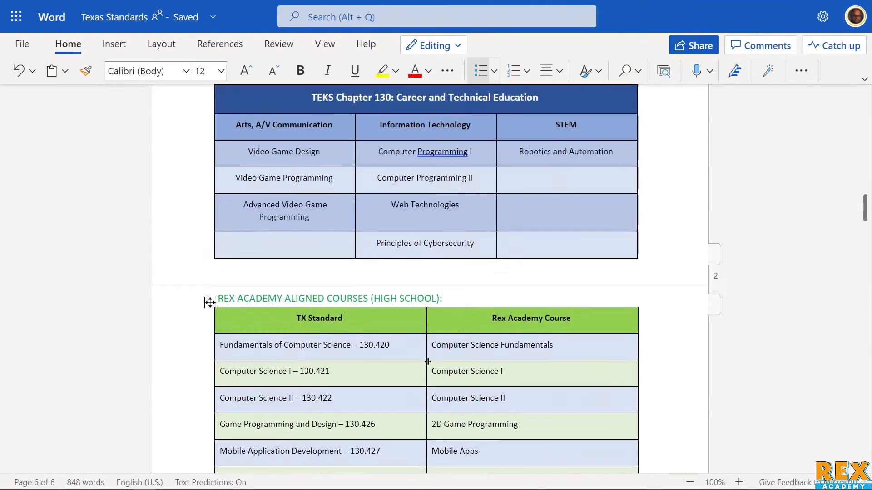